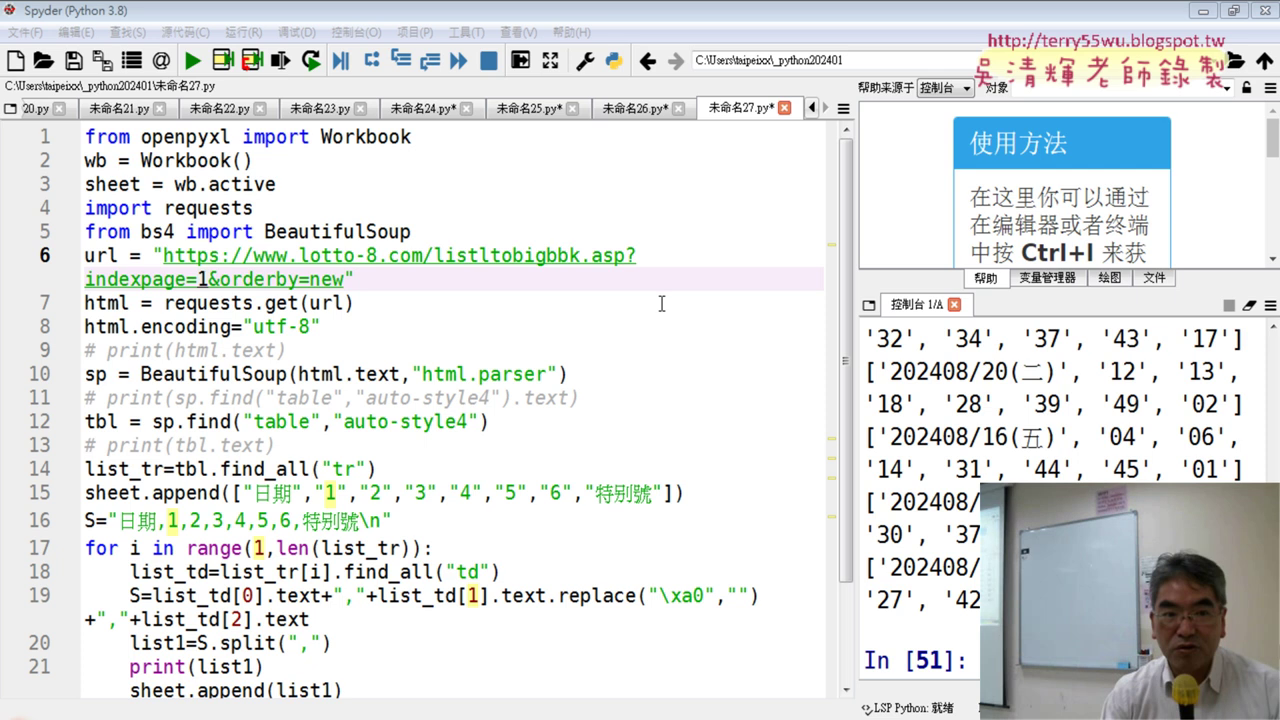
Select the indexpage page number in the Spyder lotto script, then switch to the Google Docs lesson
{"action": "double_click", "coordinate": [203, 279]}
{"action": "left_click", "coordinate": [200, 279]}
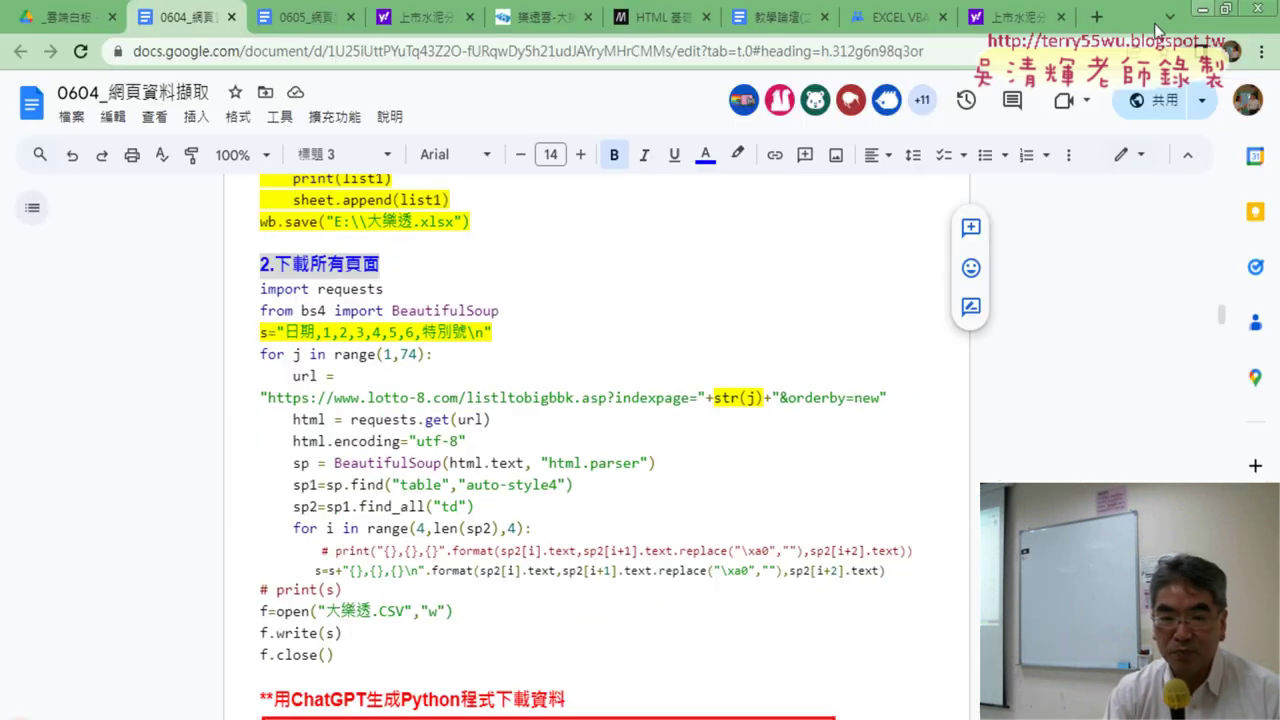
{"action": "left_click", "coordinate": [1197, 10]}
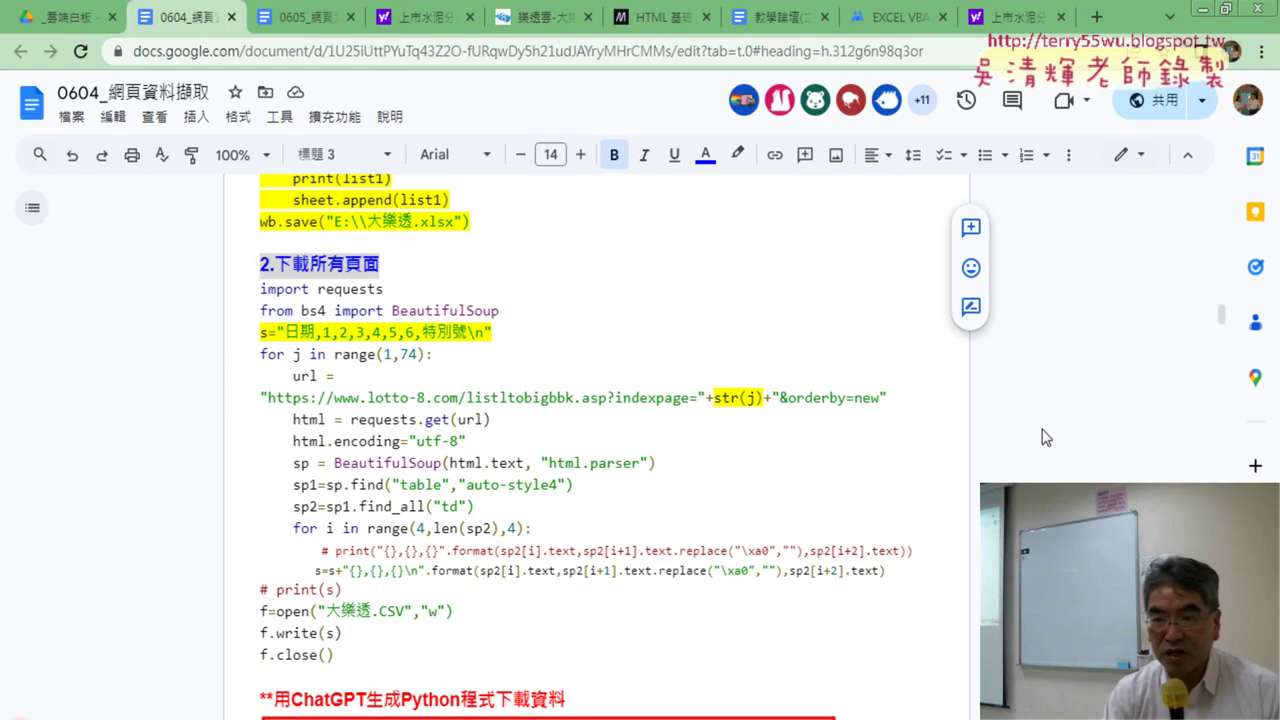
{"action": "mouse_move", "coordinate": [1221, 315]}
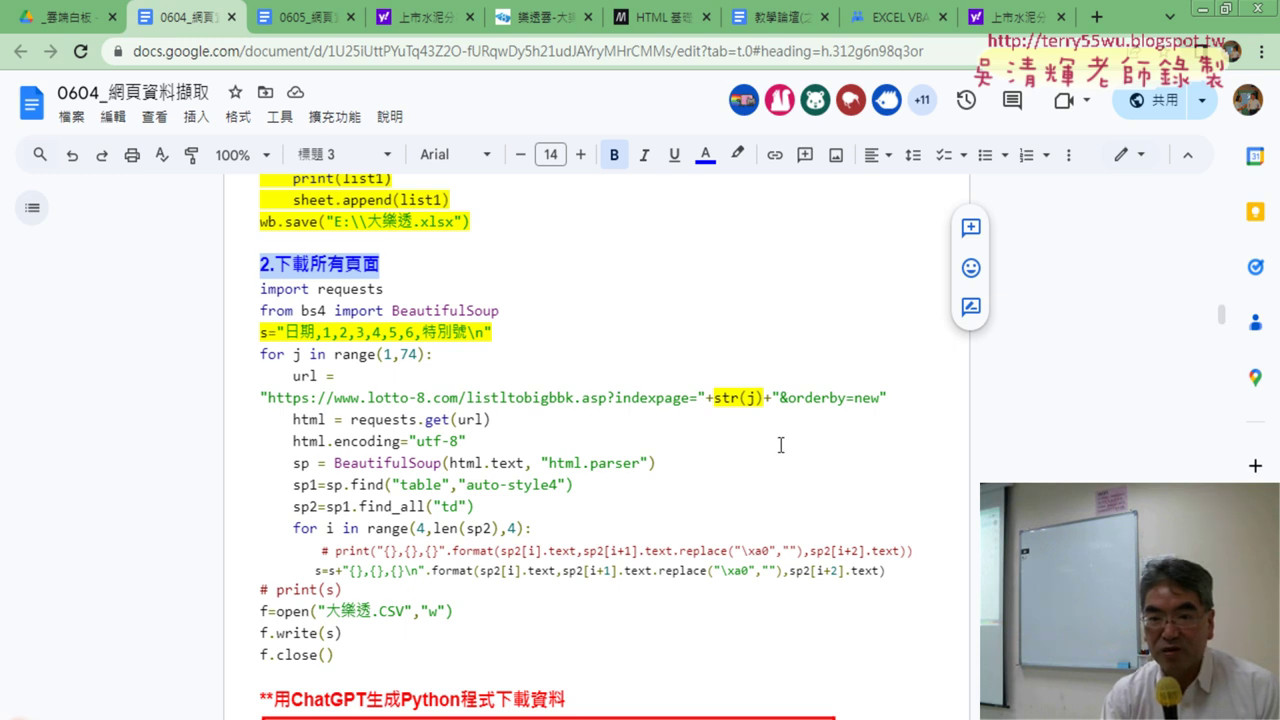
Highlight the +str(j)+ page part of the URL in the download-all-pages code
{"action": "left_click", "coordinate": [776, 441]}
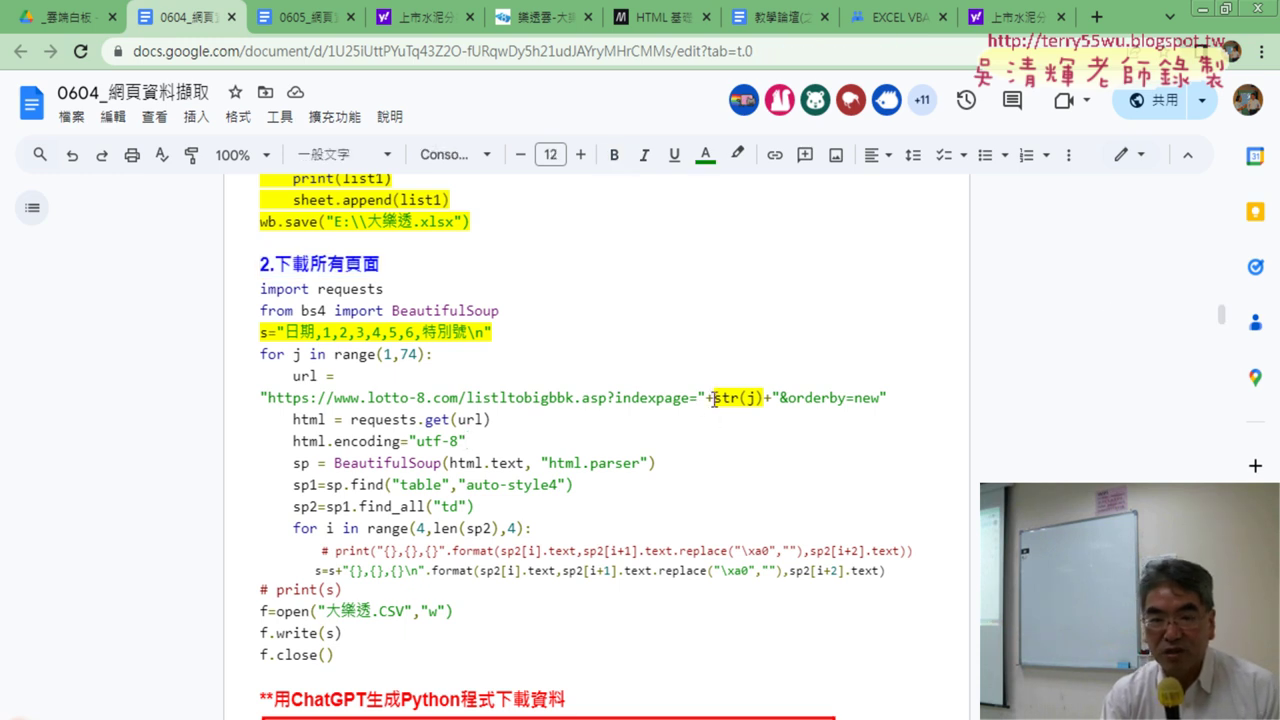
{"action": "left_click_drag", "start_coordinate": [706, 398], "coordinate": [773, 398]}
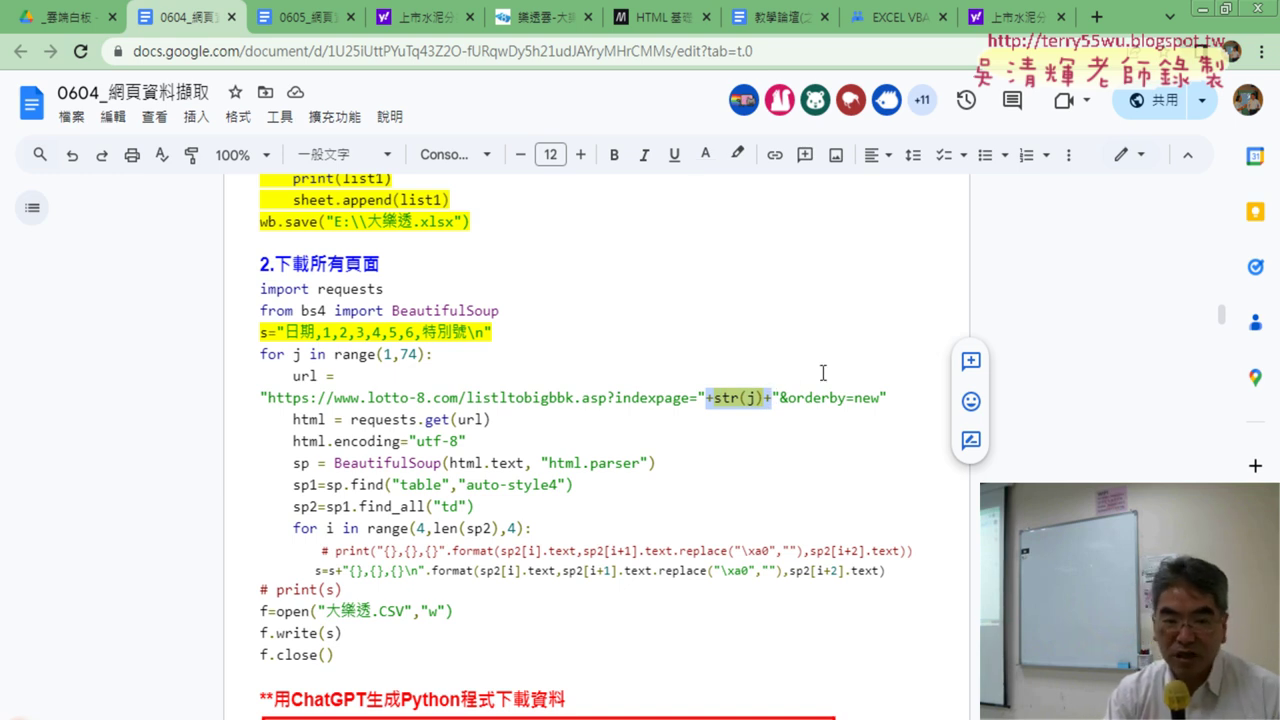
{"action": "left_click", "coordinate": [754, 398]}
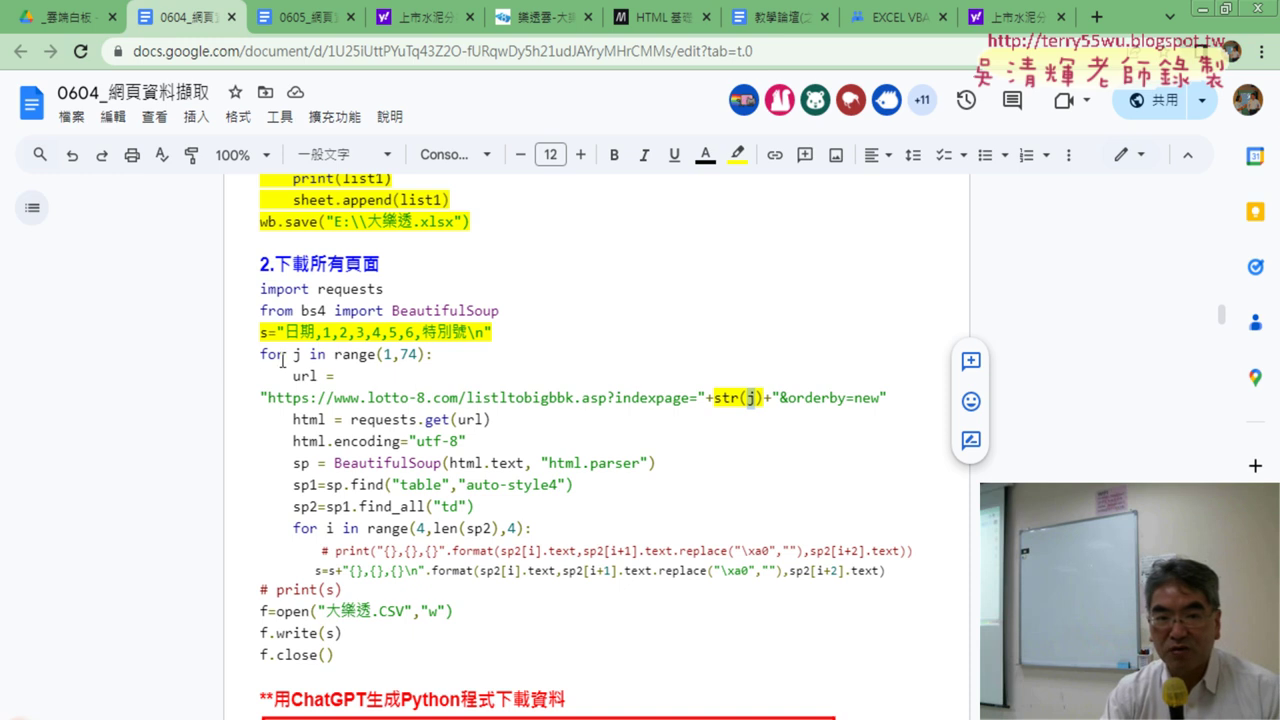
Replace the 4 in 'for j in range(1,74):' with 7 so it reads range(1,77)
{"action": "left_click_drag", "start_coordinate": [258, 354], "coordinate": [436, 353]}
{"action": "left_click", "coordinate": [414, 354]}
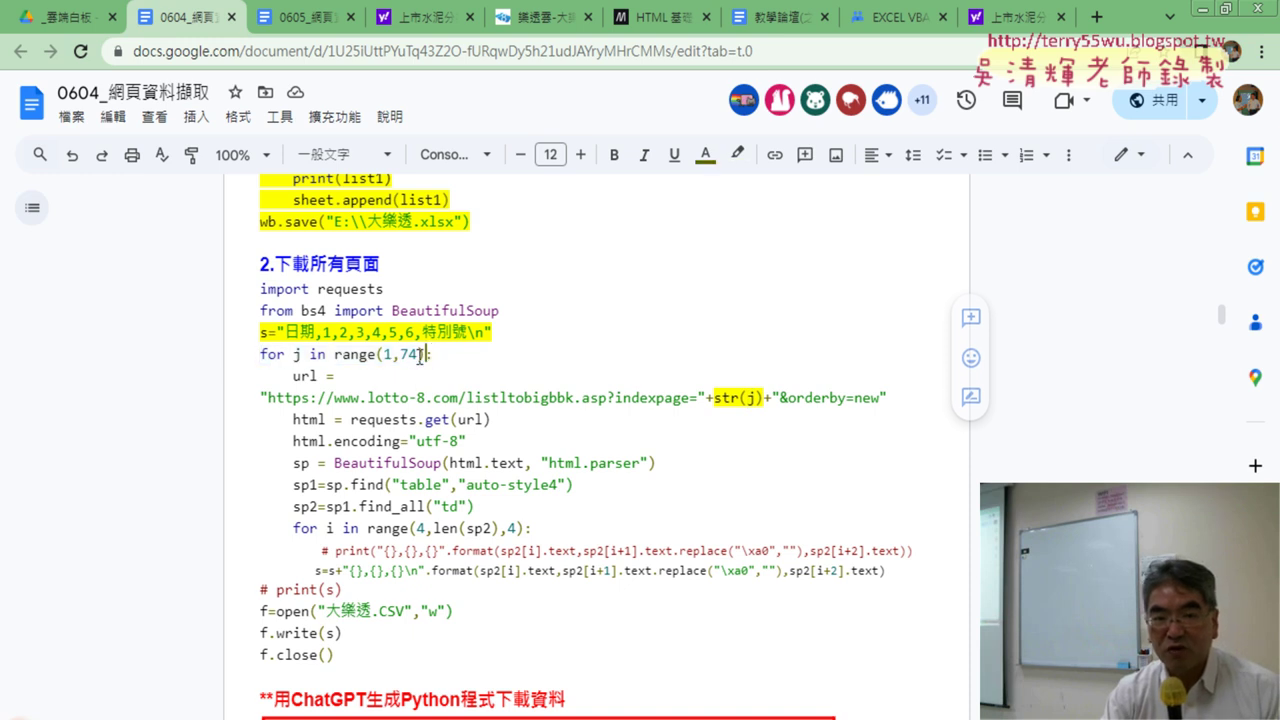
{"action": "key", "text": "shift+Left"}
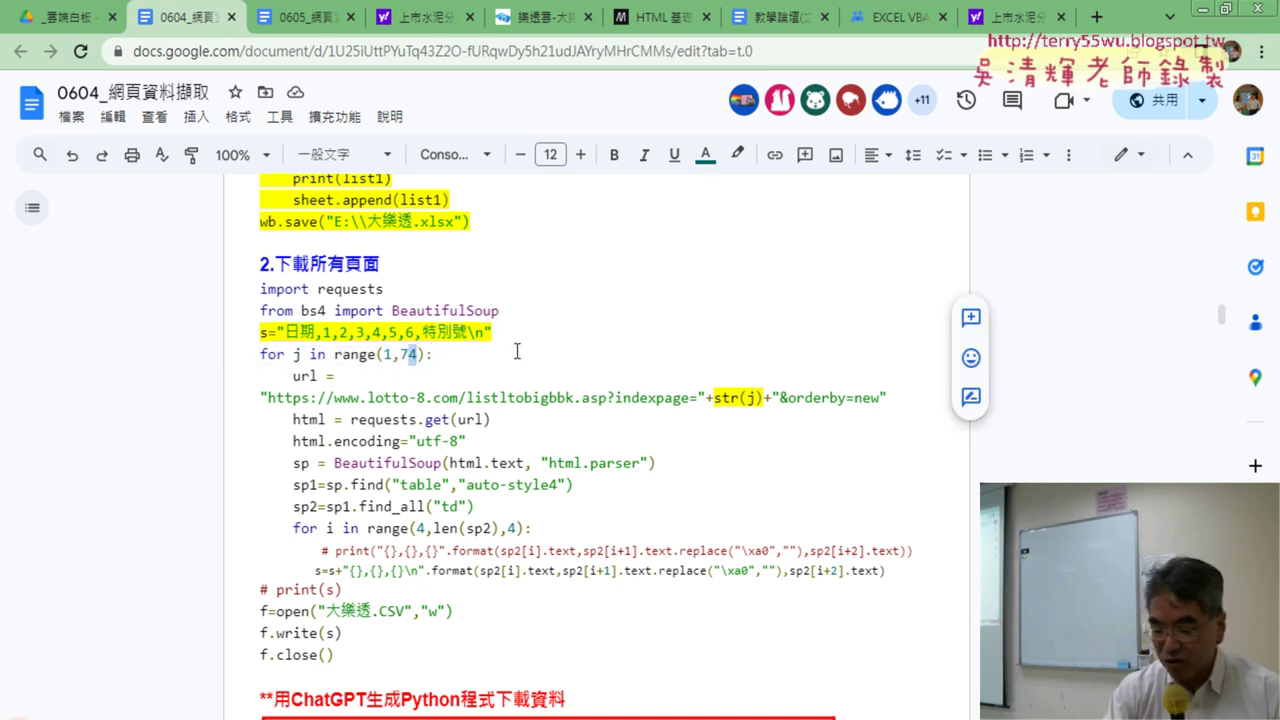
{"action": "type", "text": "7"}
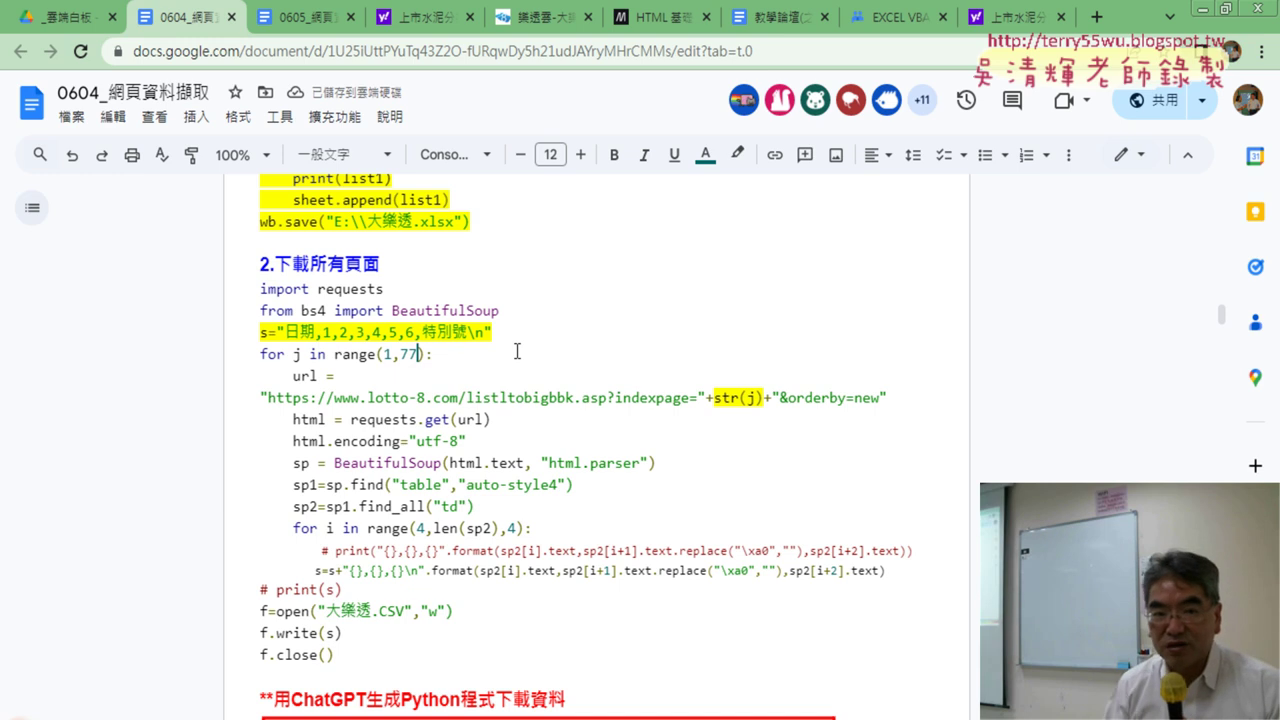
{"action": "mouse_move", "coordinate": [260, 354]}
{"action": "left_mouse_down"}
{"action": "mouse_move", "coordinate": [336, 375]}
{"action": "mouse_move", "coordinate": [753, 397]}
{"action": "left_mouse_up"}
{"action": "left_click", "coordinate": [316, 375]}
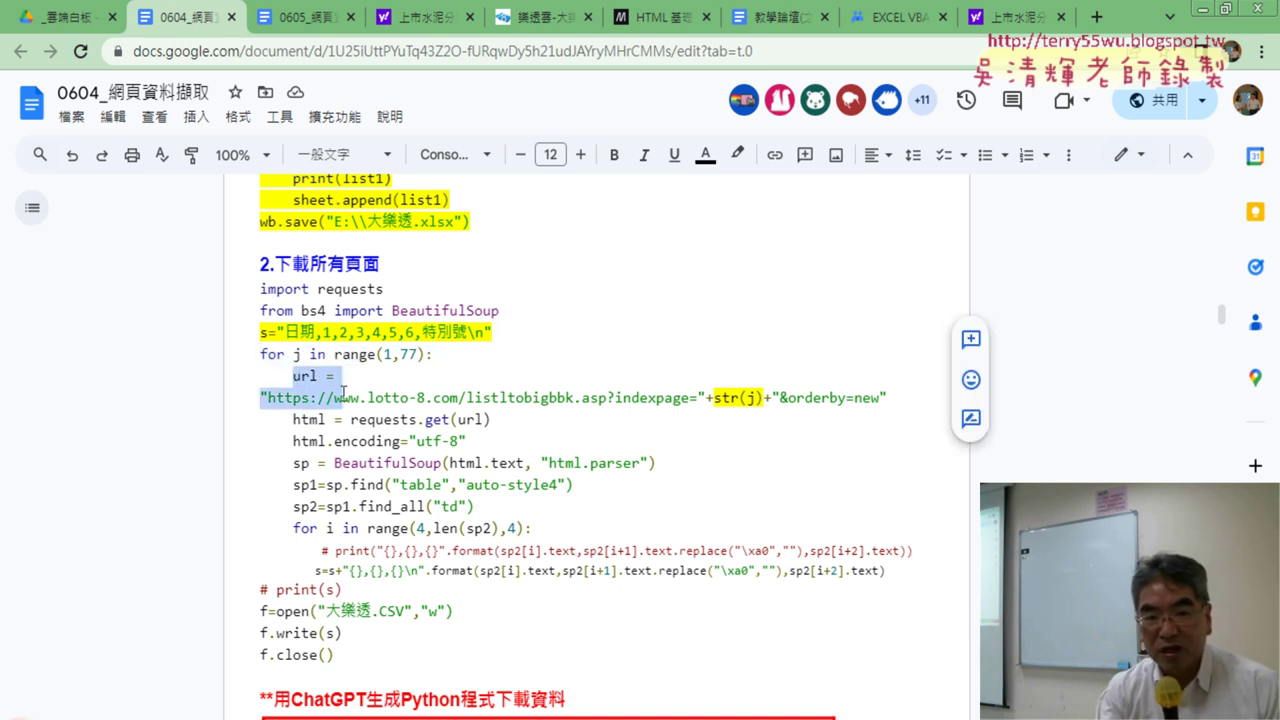
{"action": "left_click", "coordinate": [753, 397]}
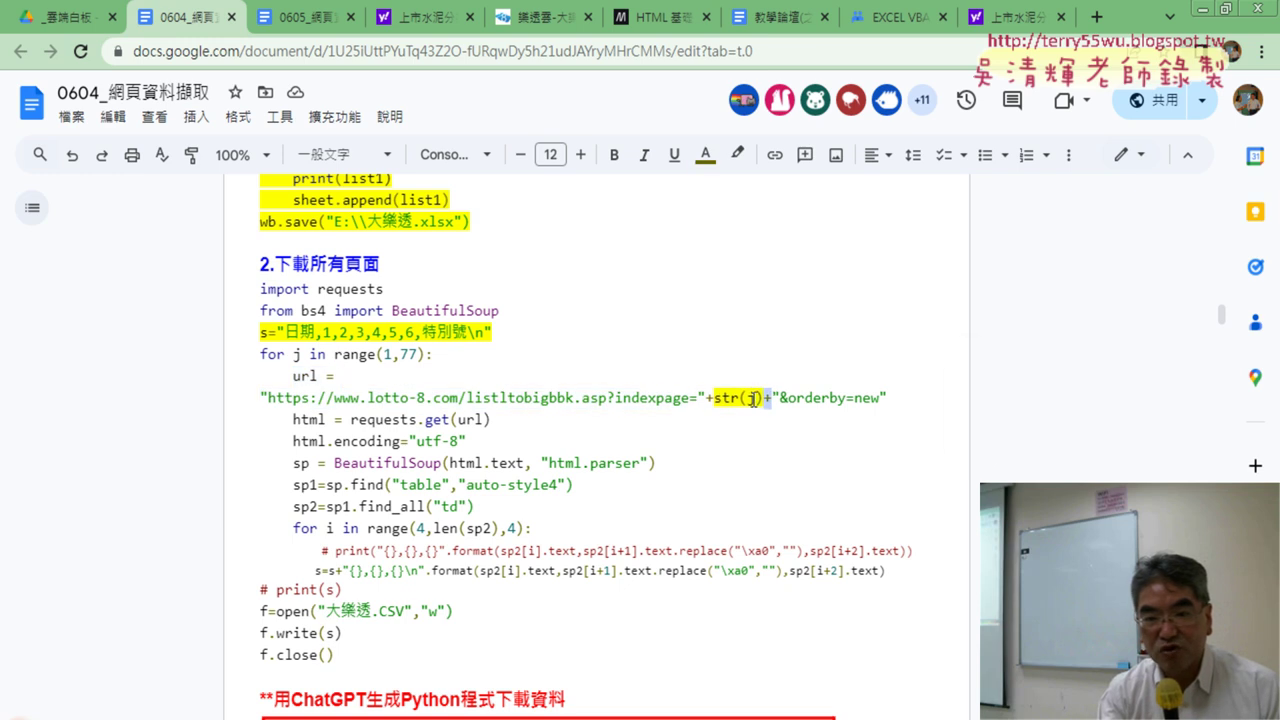
{"action": "left_click_drag", "start_coordinate": [771, 397], "coordinate": [708, 401]}
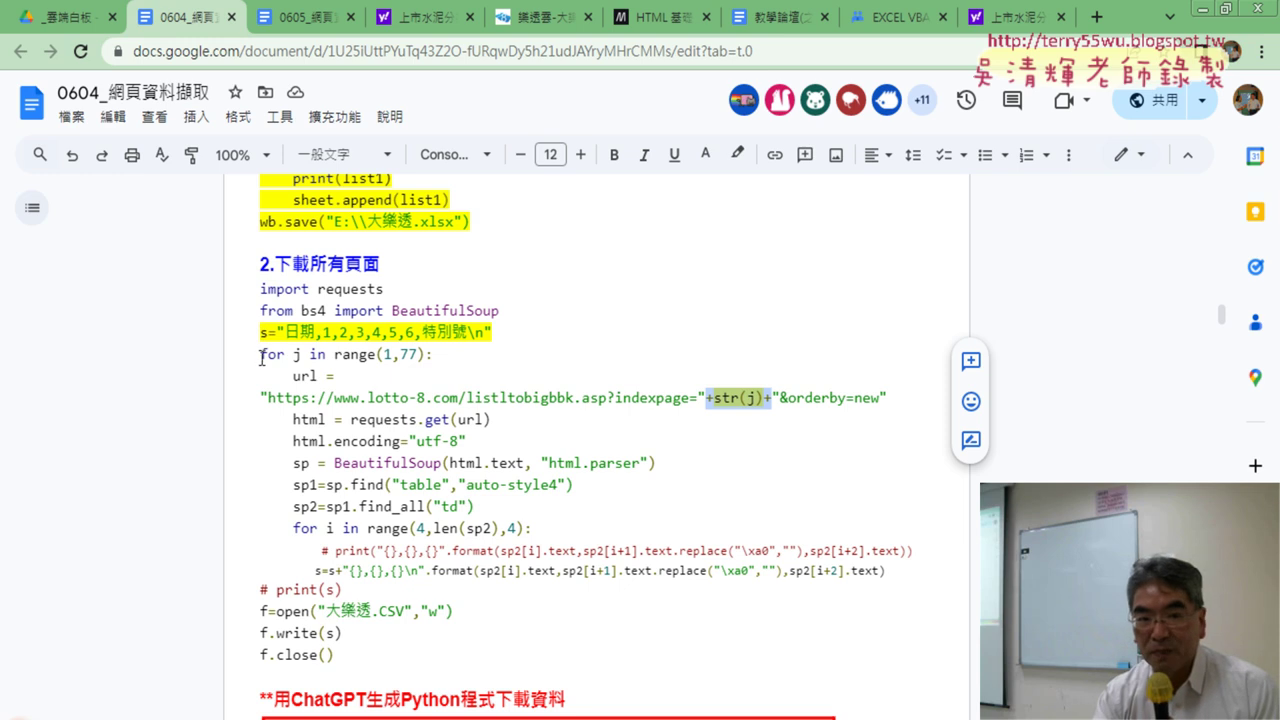
{"action": "left_click_drag", "start_coordinate": [260, 332], "coordinate": [497, 332]}
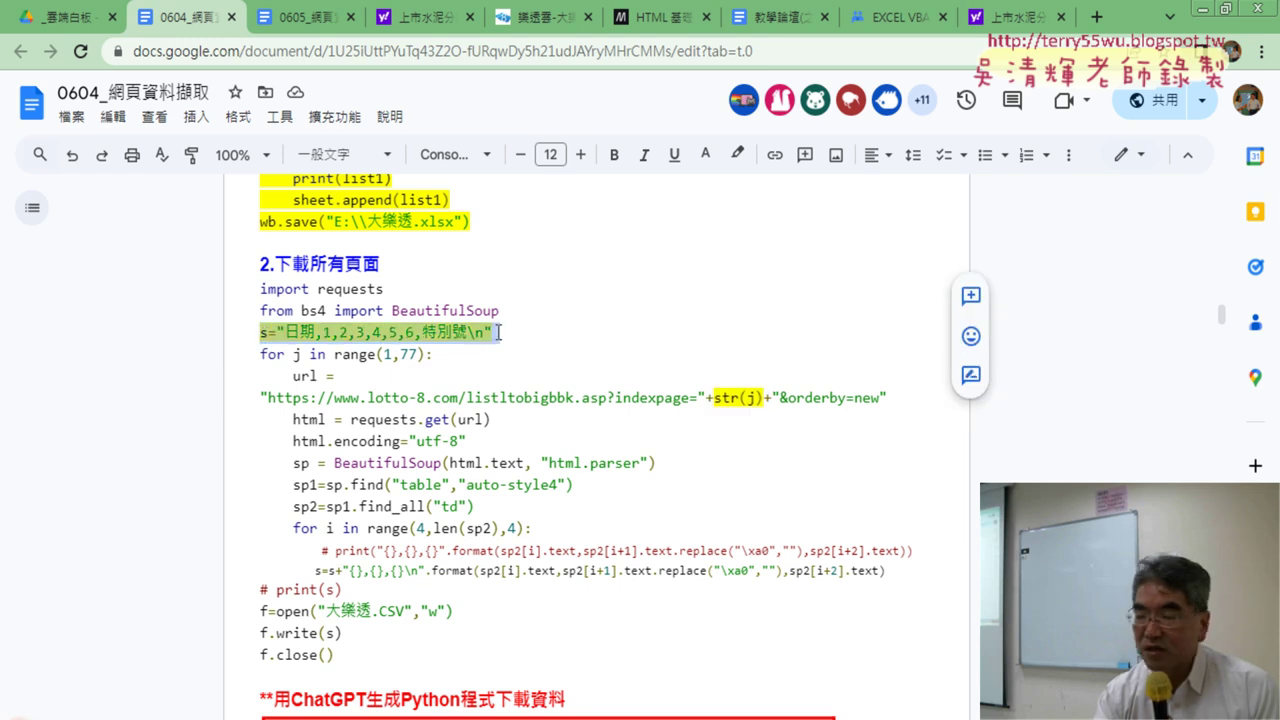
{"action": "left_click", "coordinate": [362, 364]}
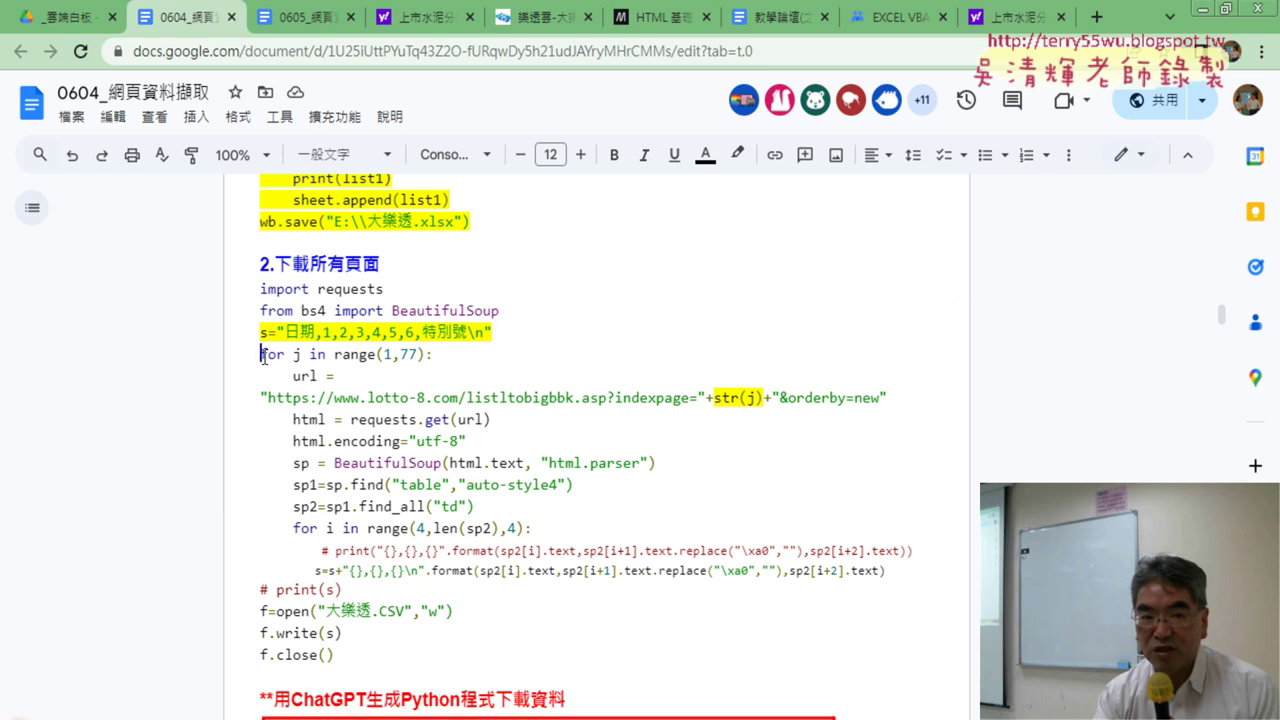
{"action": "mouse_move", "coordinate": [260, 355]}
{"action": "left_mouse_down"}
{"action": "mouse_move", "coordinate": [421, 355]}
{"action": "mouse_move", "coordinate": [434, 398]}
{"action": "mouse_move", "coordinate": [900, 400]}
{"action": "mouse_move", "coordinate": [900, 420]}
{"action": "left_mouse_up"}
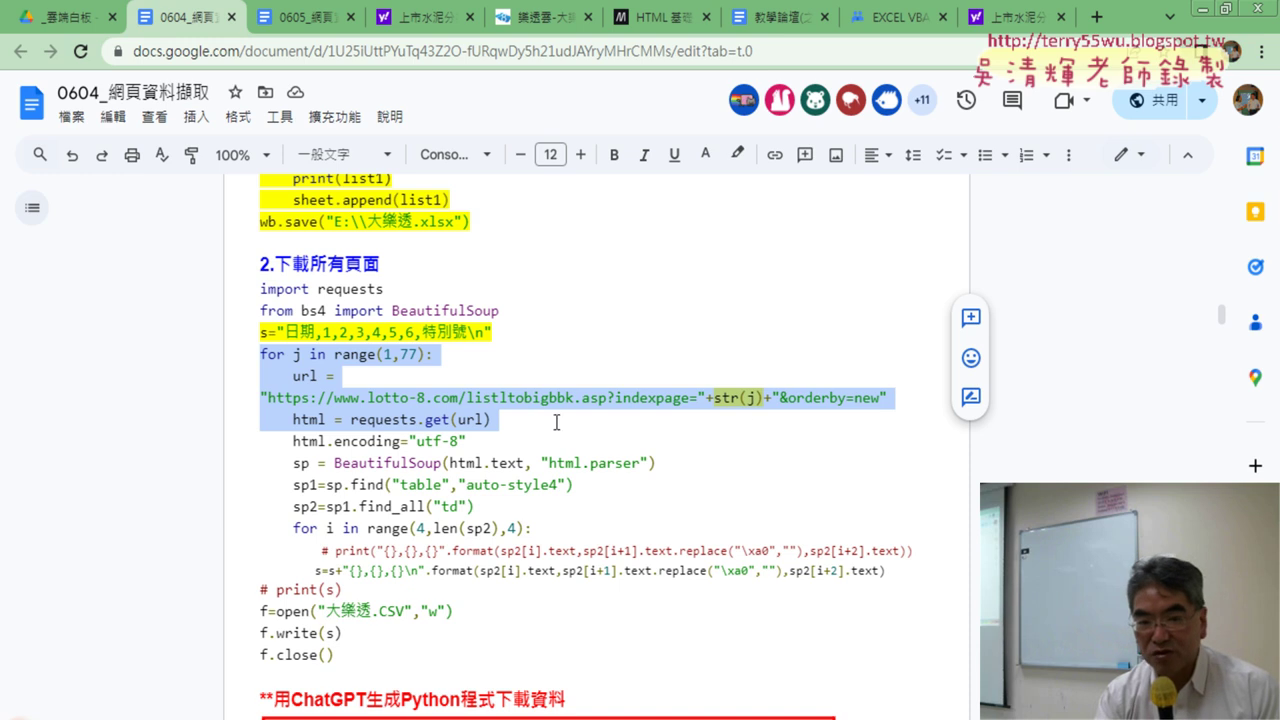
{"action": "left_click", "coordinate": [768, 398]}
{"action": "left_click_drag", "start_coordinate": [768, 398], "coordinate": [705, 398]}
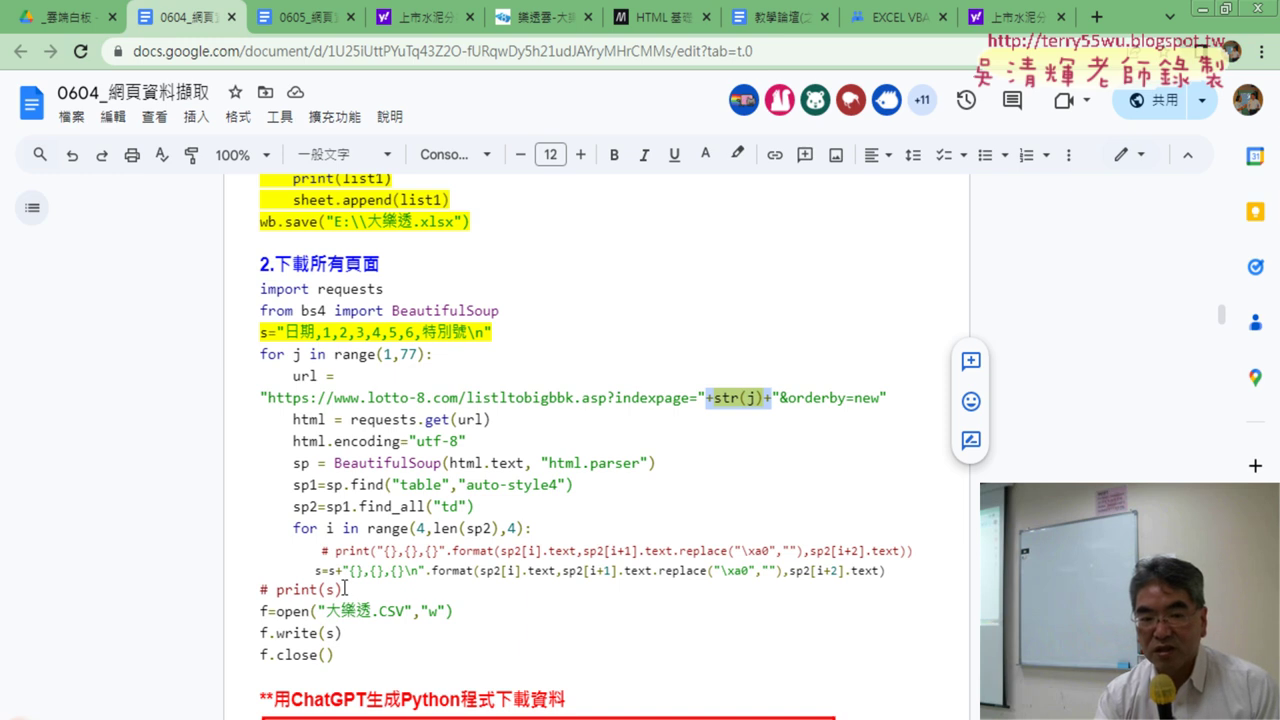
{"action": "left_click", "coordinate": [336, 571]}
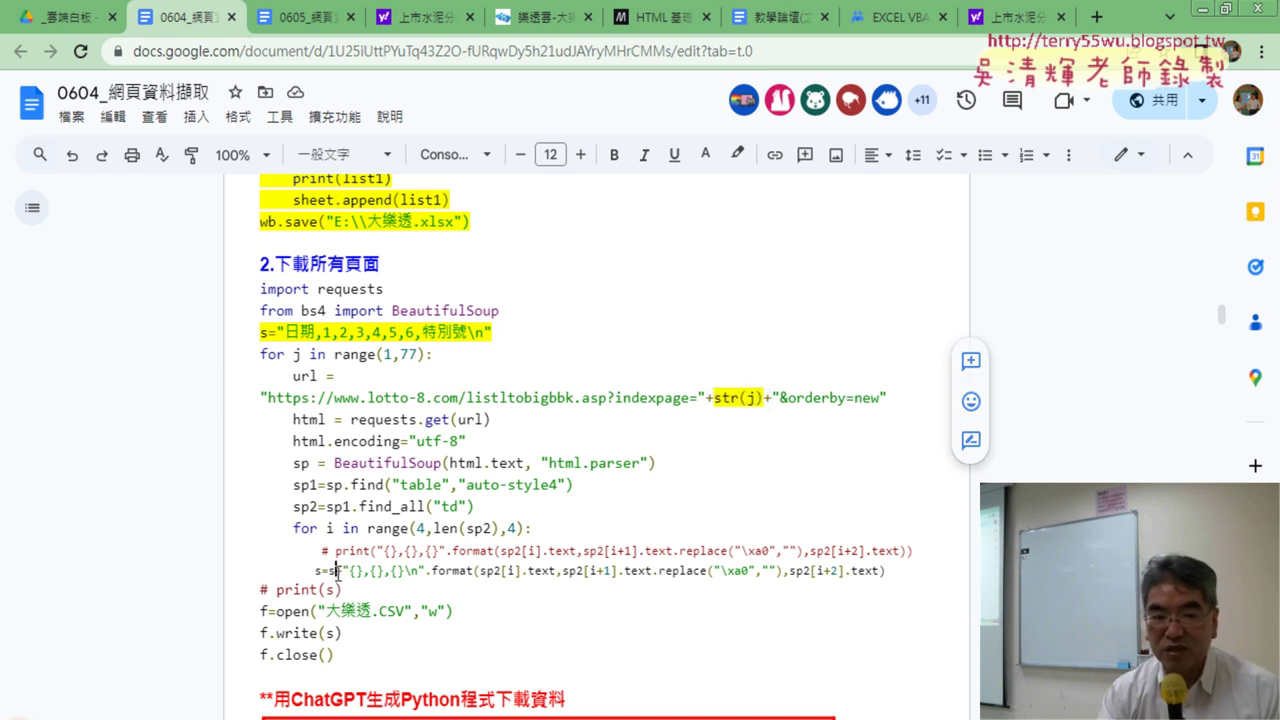
{"action": "left_click_drag", "start_coordinate": [336, 571], "coordinate": [317, 572]}
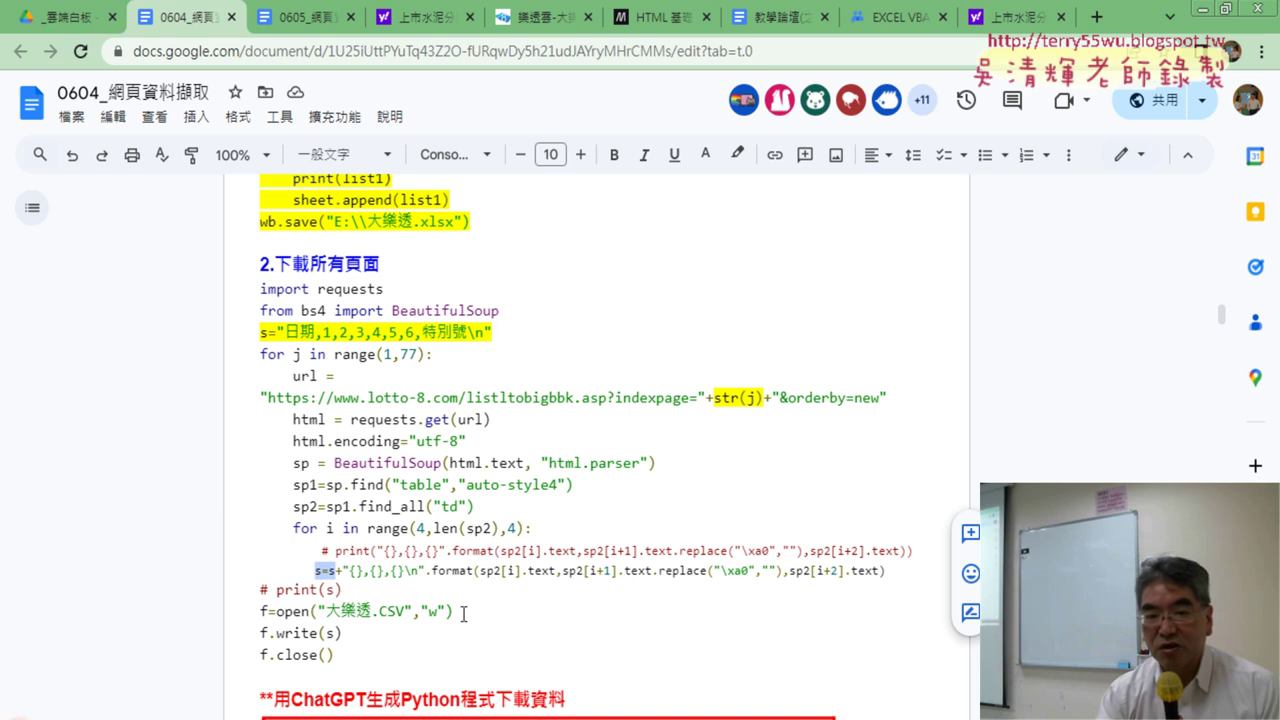
{"action": "left_click_drag", "start_coordinate": [455, 611], "coordinate": [255, 611]}
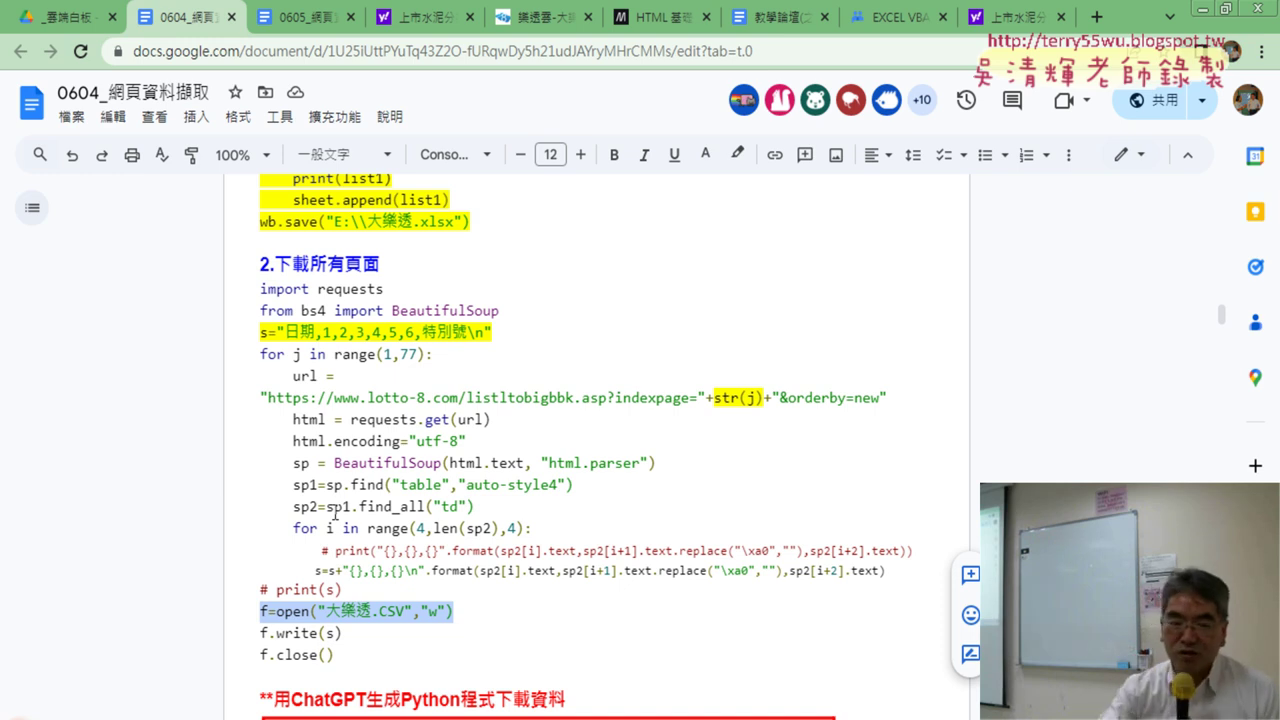
{"action": "scroll", "coordinate": [642, 479], "scroll_direction": "down", "scroll_amount": 1}
{"action": "scroll", "coordinate": [642, 479], "scroll_direction": "down", "scroll_amount": 2}
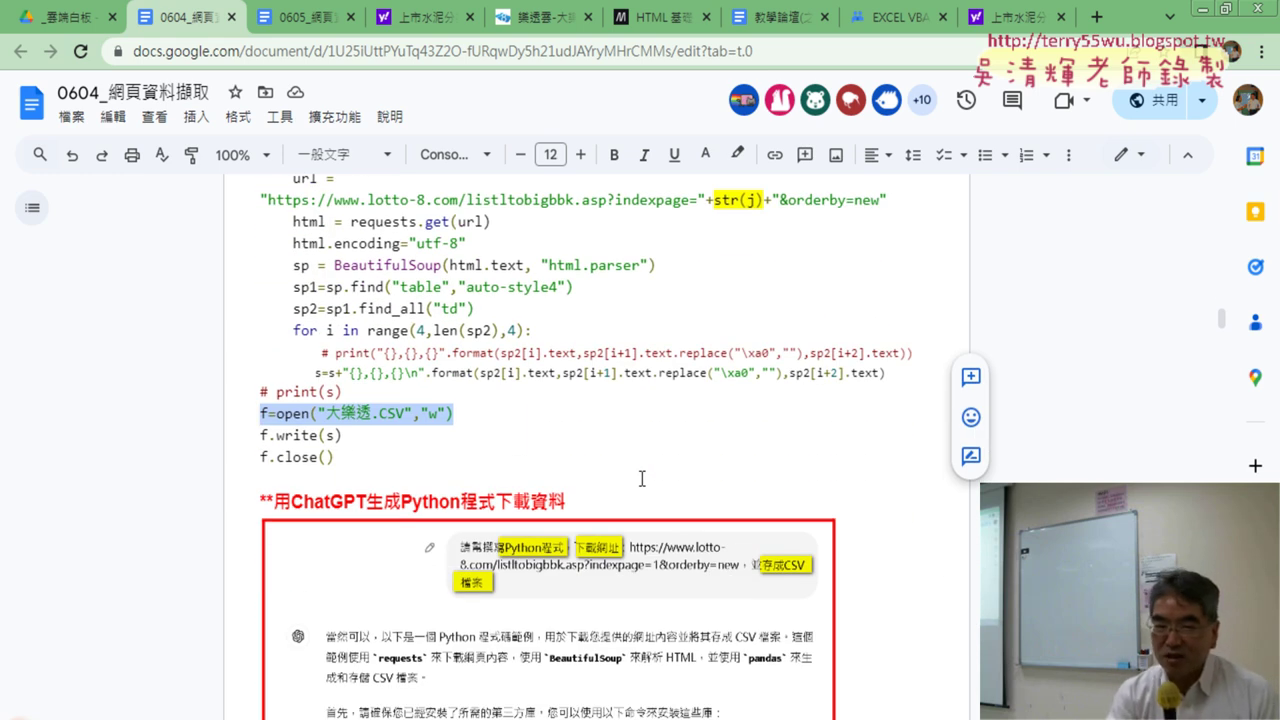
{"action": "scroll", "coordinate": [642, 479], "scroll_direction": "down", "scroll_amount": 2}
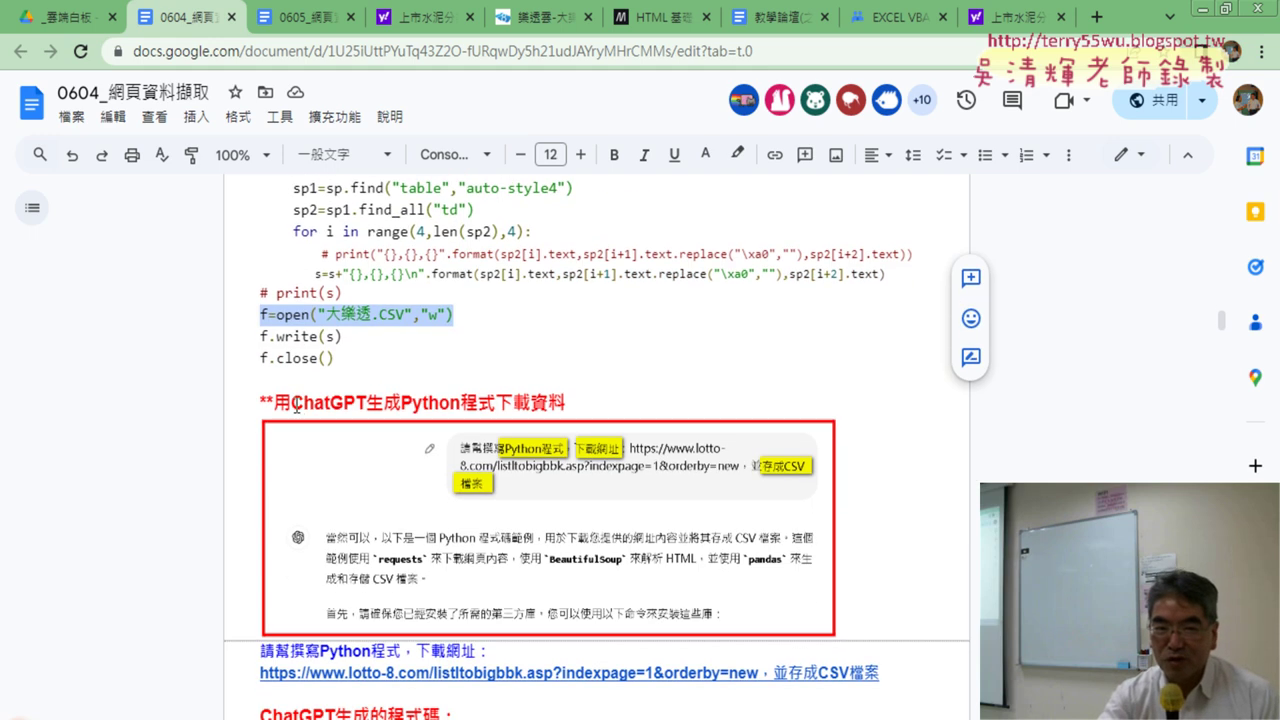
{"action": "left_click_drag", "start_coordinate": [293, 403], "coordinate": [368, 401]}
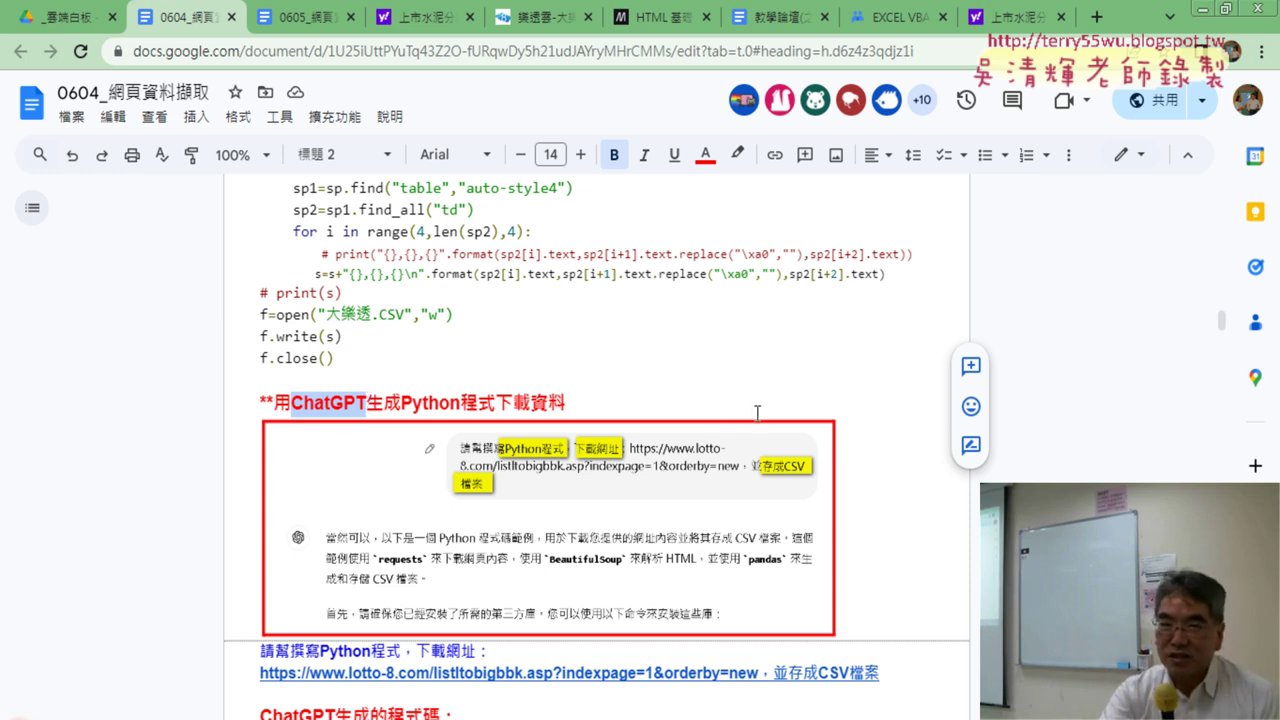
In ChatGPT's scraper code, highlight the 'big5' encoding and the 'table' find argument, then continue down
{"action": "scroll", "coordinate": [727, 400], "scroll_direction": "down", "scroll_amount": 3}
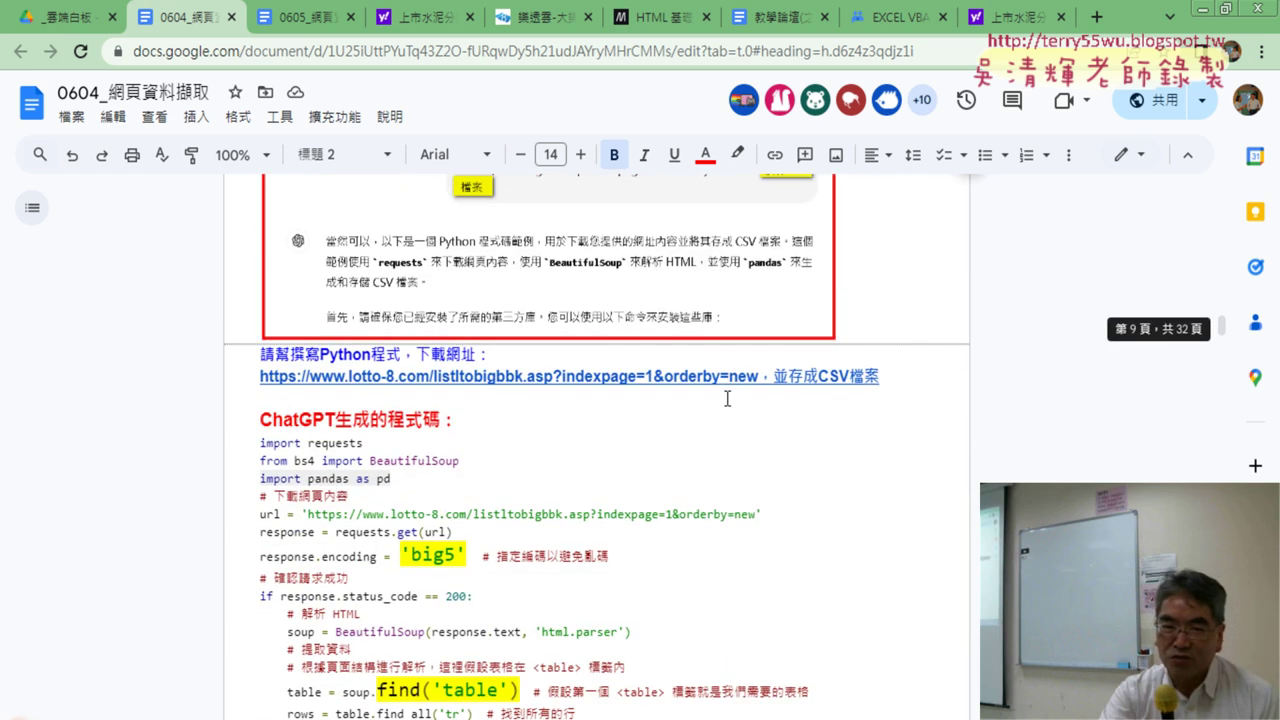
{"action": "scroll", "coordinate": [704, 398], "scroll_direction": "down", "scroll_amount": 2}
{"action": "left_click_drag", "start_coordinate": [470, 358], "coordinate": [400, 358]}
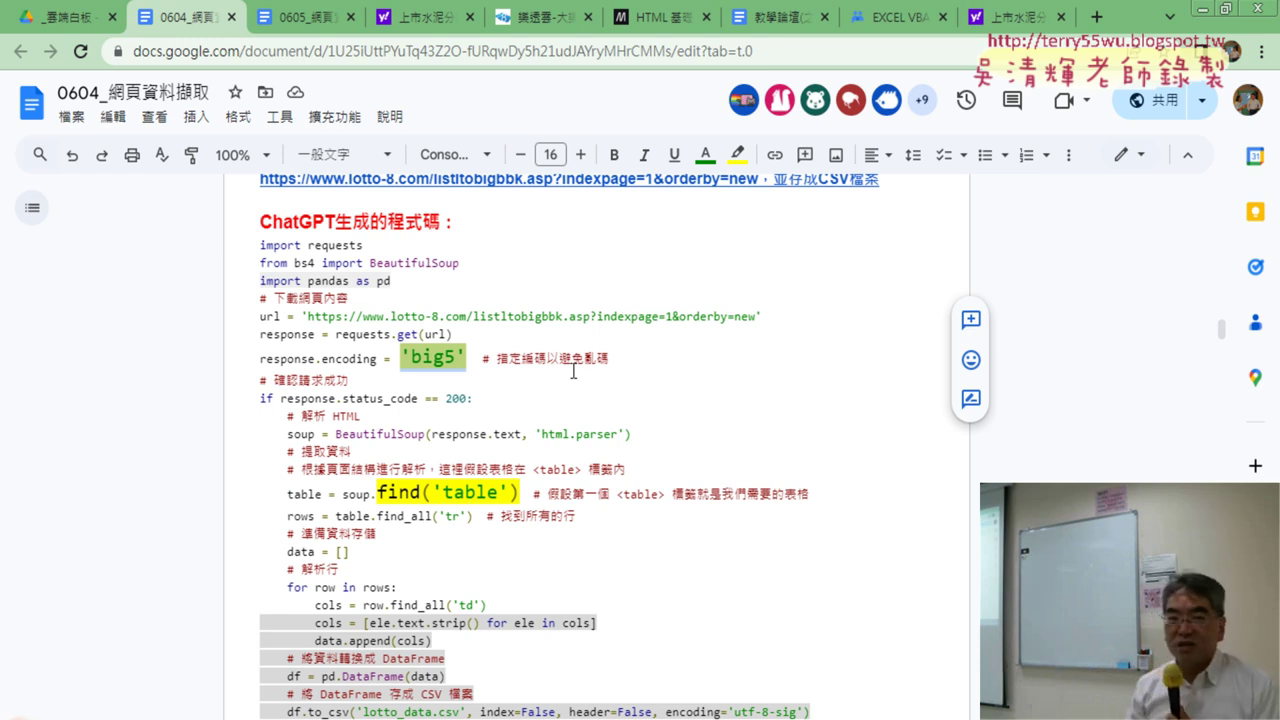
{"action": "left_click", "coordinate": [401, 356]}
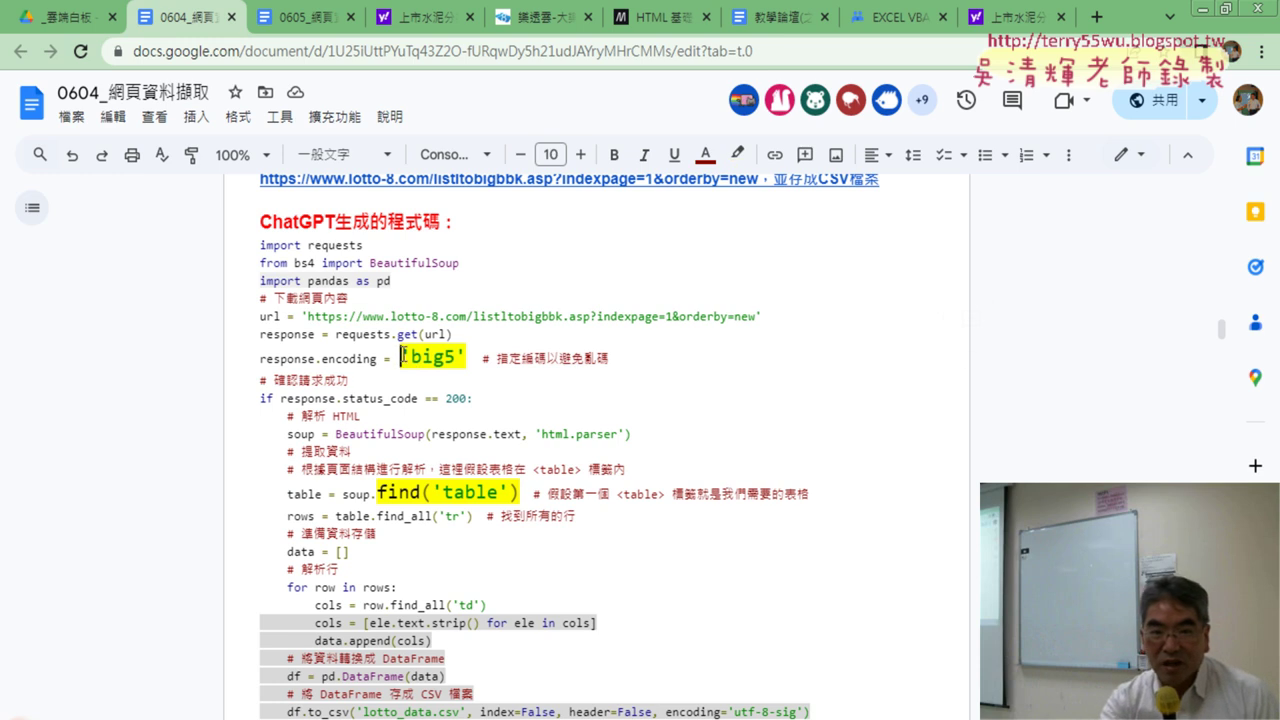
{"action": "left_click_drag", "start_coordinate": [401, 356], "coordinate": [466, 357]}
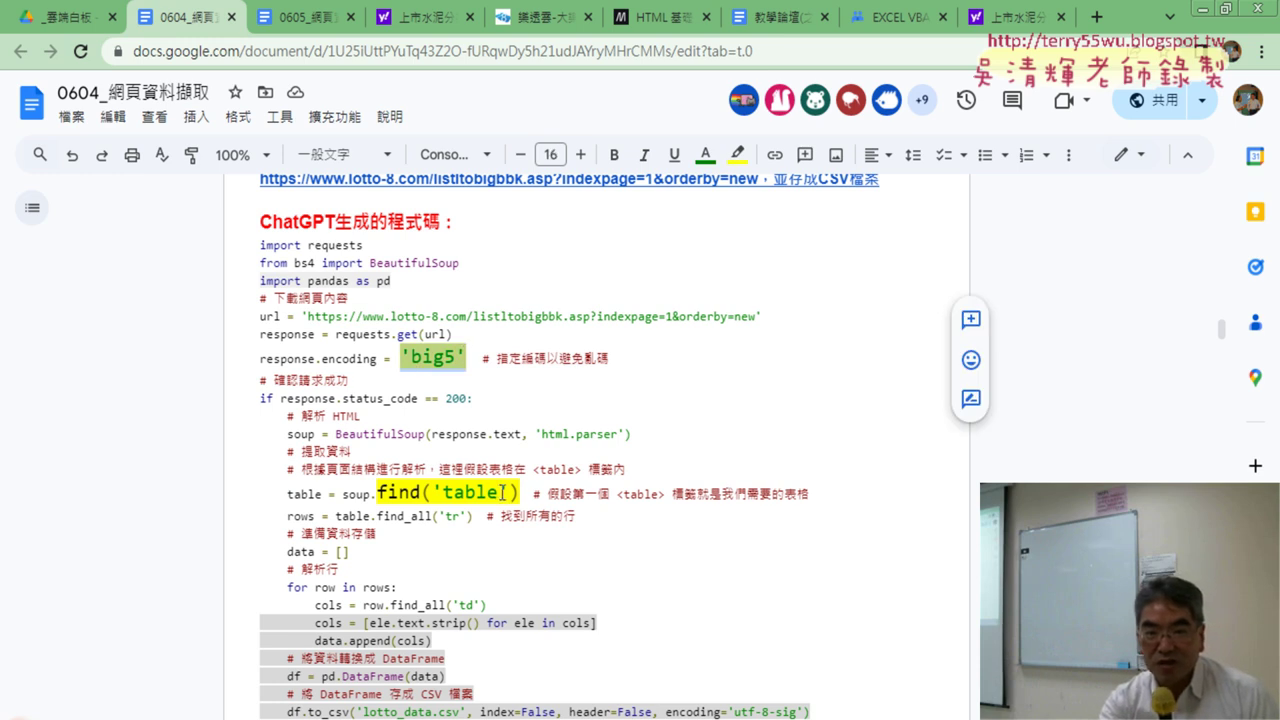
{"action": "left_click_drag", "start_coordinate": [433, 492], "coordinate": [510, 490]}
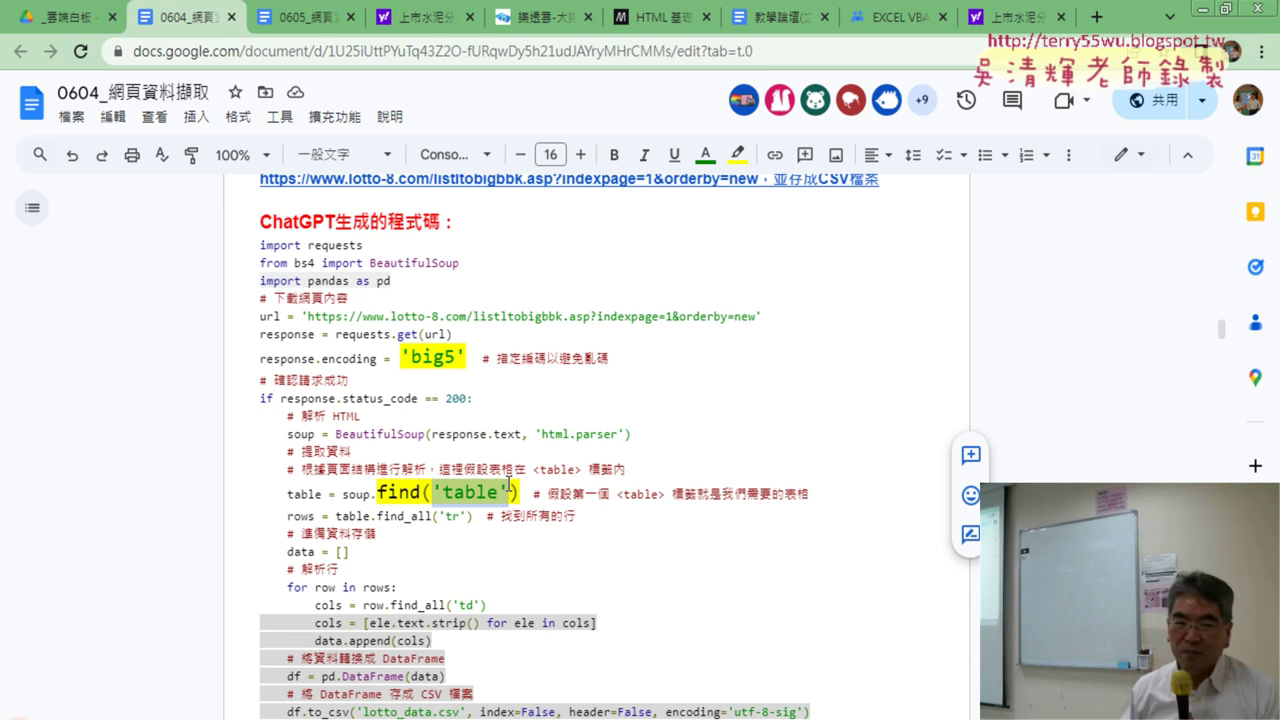
{"action": "scroll", "coordinate": [510, 485], "scroll_direction": "down", "scroll_amount": 3}
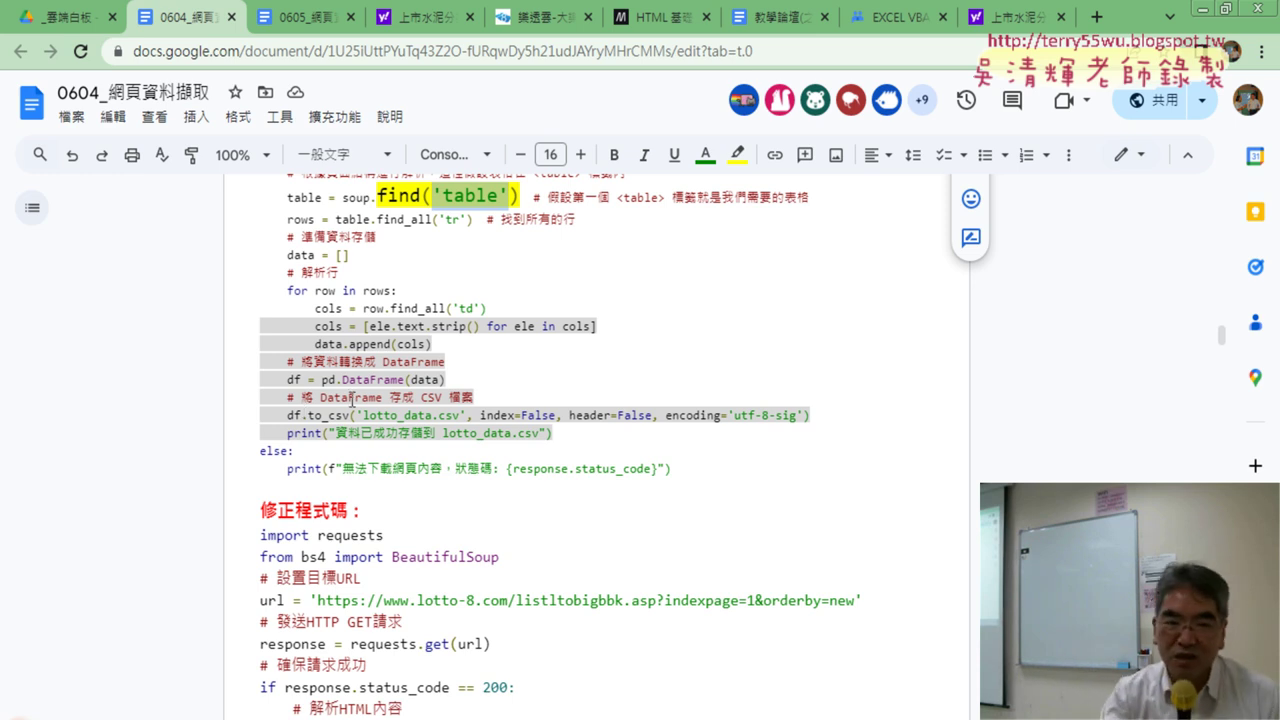
Scroll past the corrected code, Excel section and example links to the 範例二 TQCPLUS heading
{"action": "scroll", "coordinate": [392, 404], "scroll_direction": "down", "scroll_amount": 3}
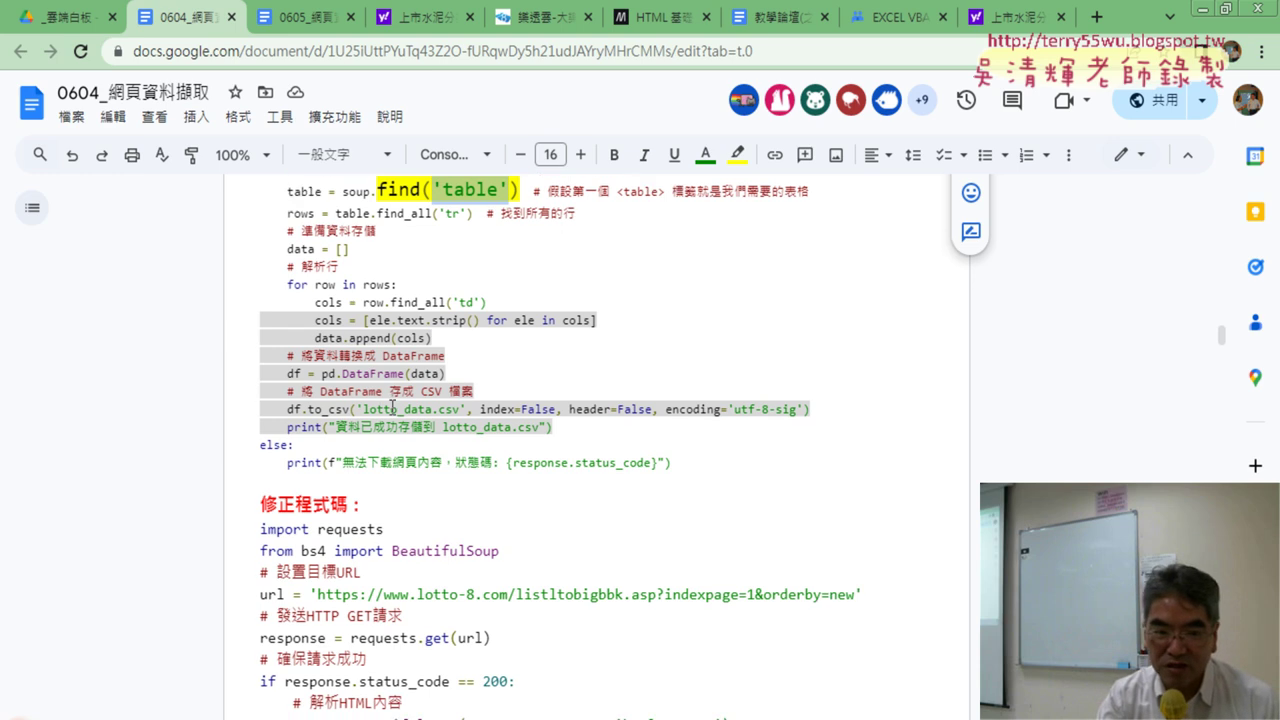
{"action": "scroll", "coordinate": [392, 405], "scroll_direction": "down", "scroll_amount": 2}
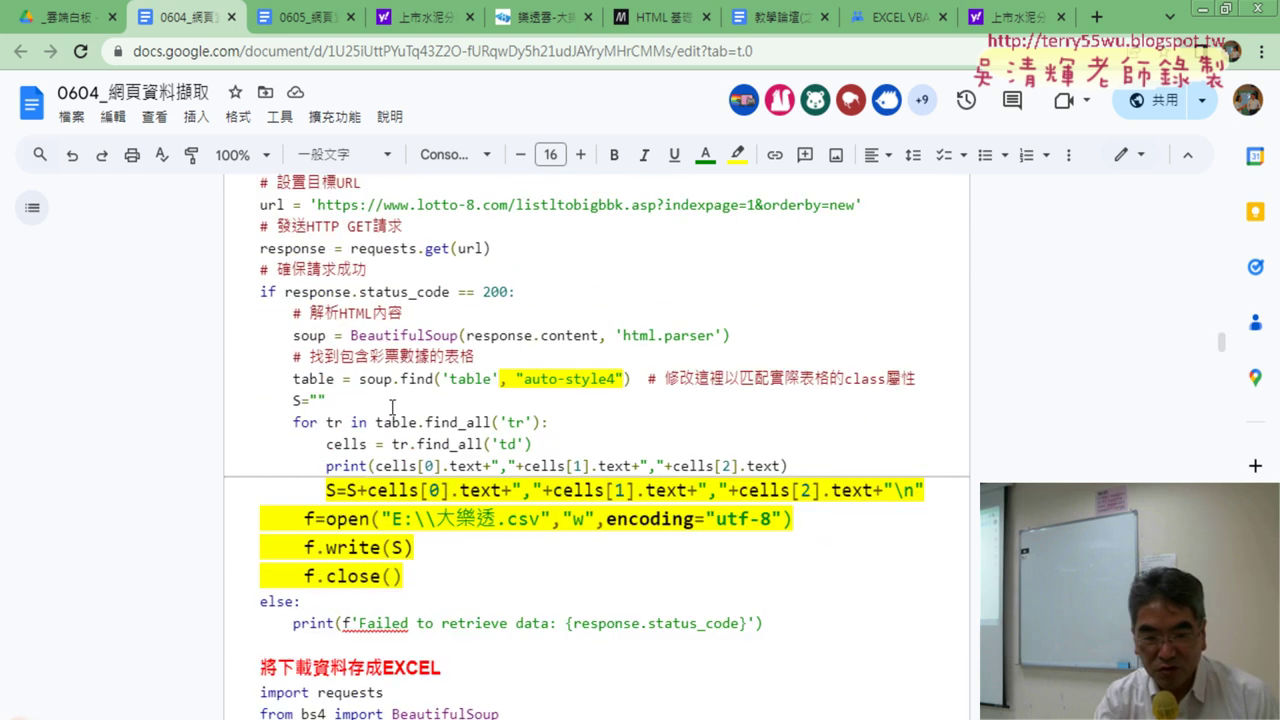
{"action": "scroll", "coordinate": [392, 404], "scroll_direction": "down", "scroll_amount": 3}
{"action": "scroll", "coordinate": [392, 405], "scroll_direction": "down", "scroll_amount": 3}
{"action": "scroll", "coordinate": [392, 404], "scroll_direction": "down", "scroll_amount": 1}
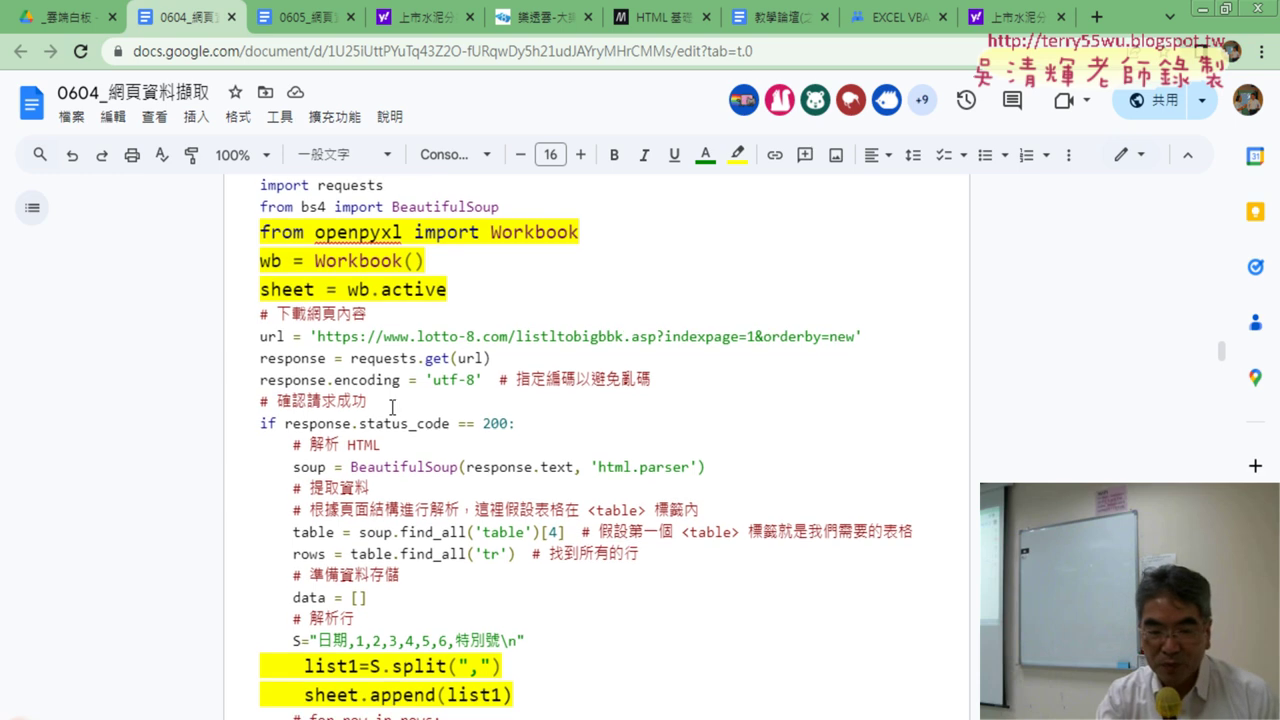
{"action": "scroll", "coordinate": [392, 404], "scroll_direction": "down", "scroll_amount": 5}
{"action": "scroll", "coordinate": [392, 404], "scroll_direction": "down", "scroll_amount": 1}
{"action": "scroll", "coordinate": [392, 404], "scroll_direction": "down", "scroll_amount": 1}
{"action": "scroll", "coordinate": [392, 404], "scroll_direction": "down", "scroll_amount": 3}
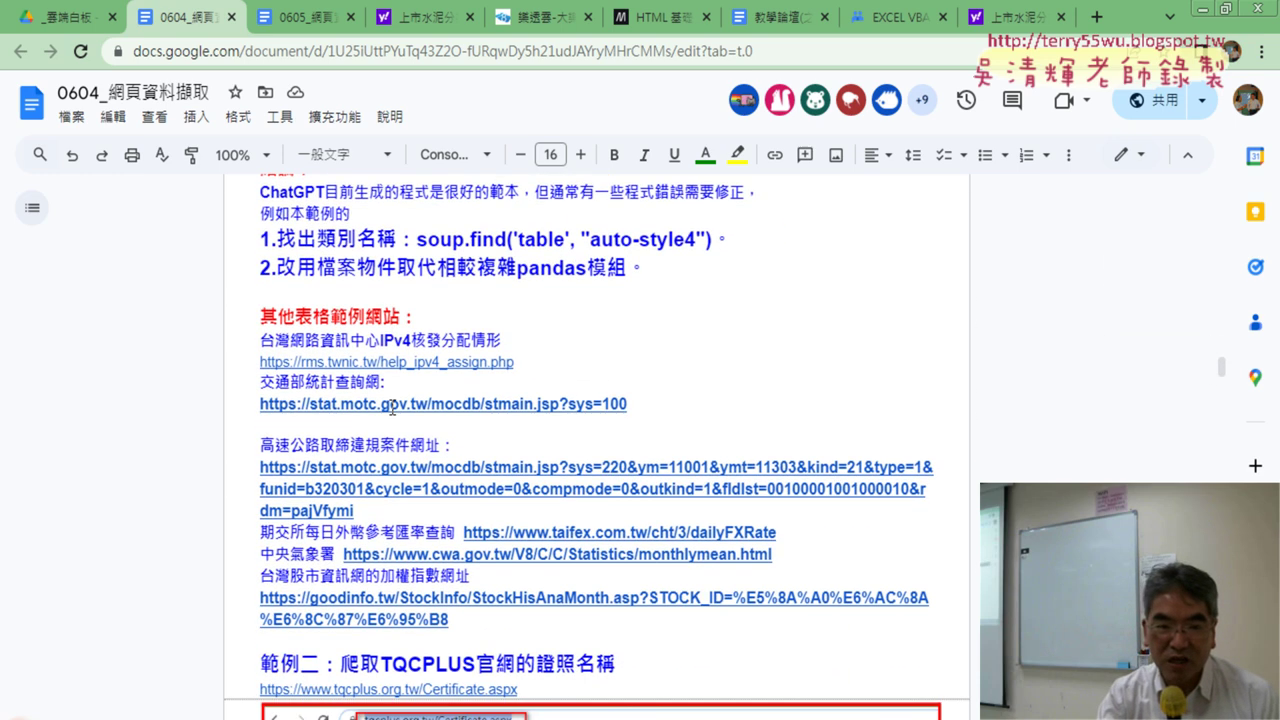
{"action": "scroll", "coordinate": [392, 404], "scroll_direction": "down", "scroll_amount": 2}
{"action": "scroll", "coordinate": [392, 404], "scroll_direction": "down", "scroll_amount": 2}
{"action": "scroll", "coordinate": [390, 406], "scroll_direction": "up", "scroll_amount": 1}
{"action": "mouse_move", "coordinate": [1221, 377]}
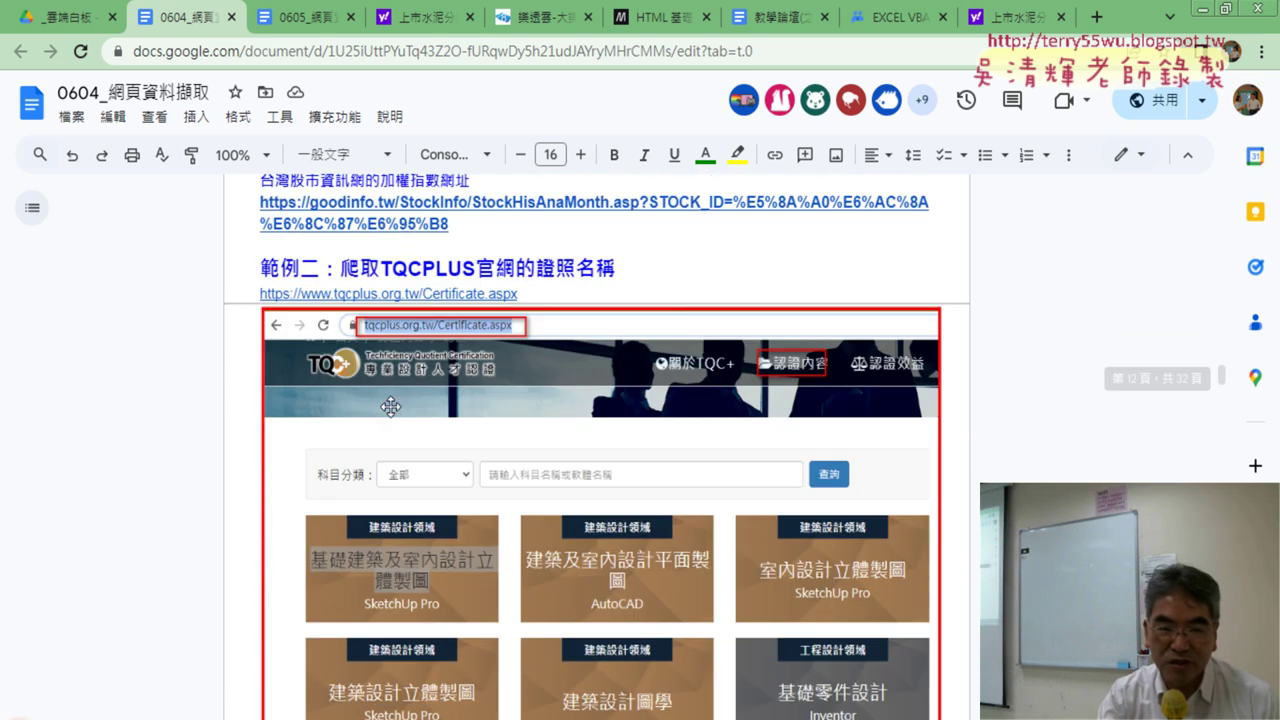
{"action": "scroll", "coordinate": [390, 406], "scroll_direction": "down", "scroll_amount": 1}
{"action": "scroll", "coordinate": [390, 406], "scroll_direction": "up", "scroll_amount": 1}
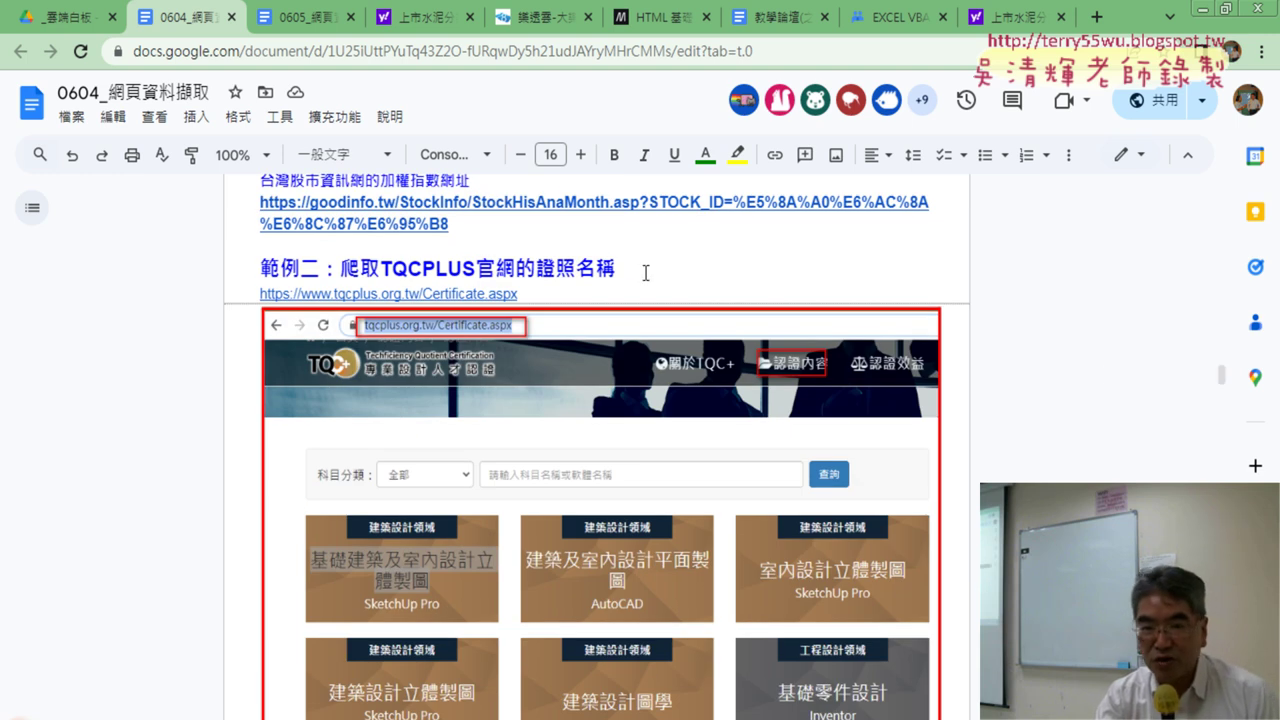
Highlight the 範例二 heading, preview the tqcplus Certificate.aspx link, and scroll to 檢查原始碼的HTML標籤
{"action": "left_click_drag", "start_coordinate": [340, 268], "coordinate": [610, 261]}
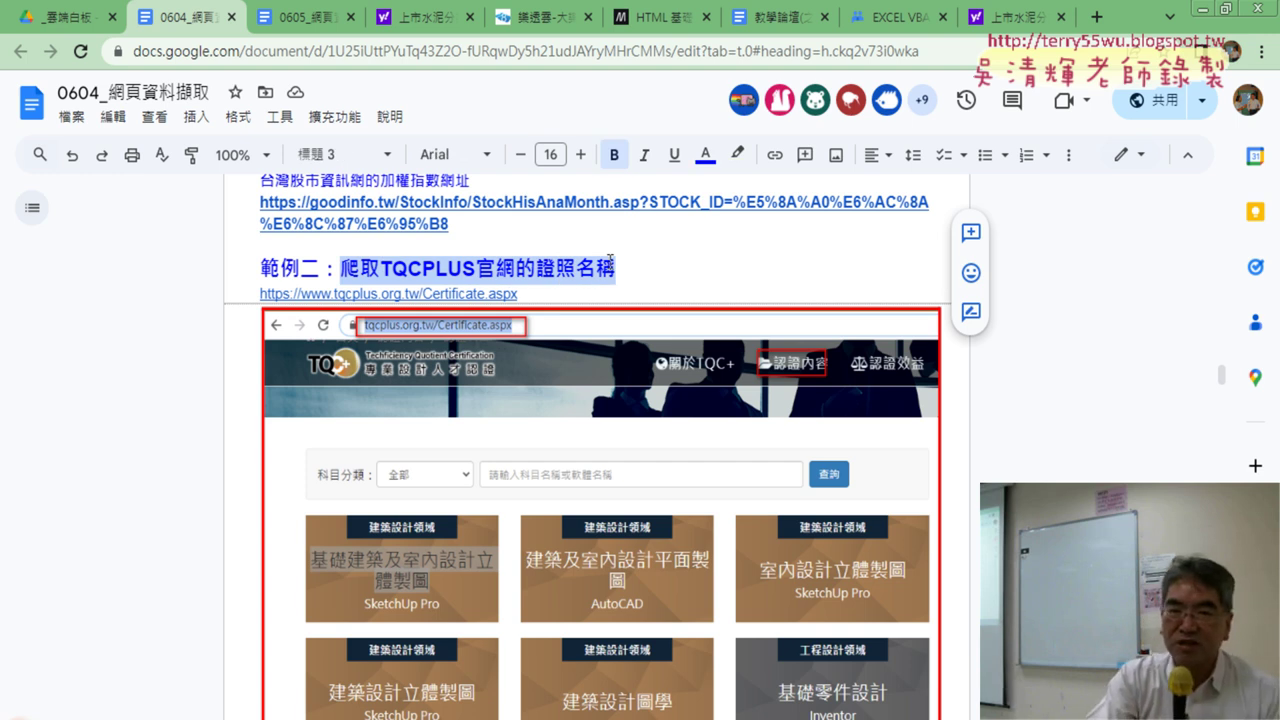
{"action": "left_click", "coordinate": [480, 295]}
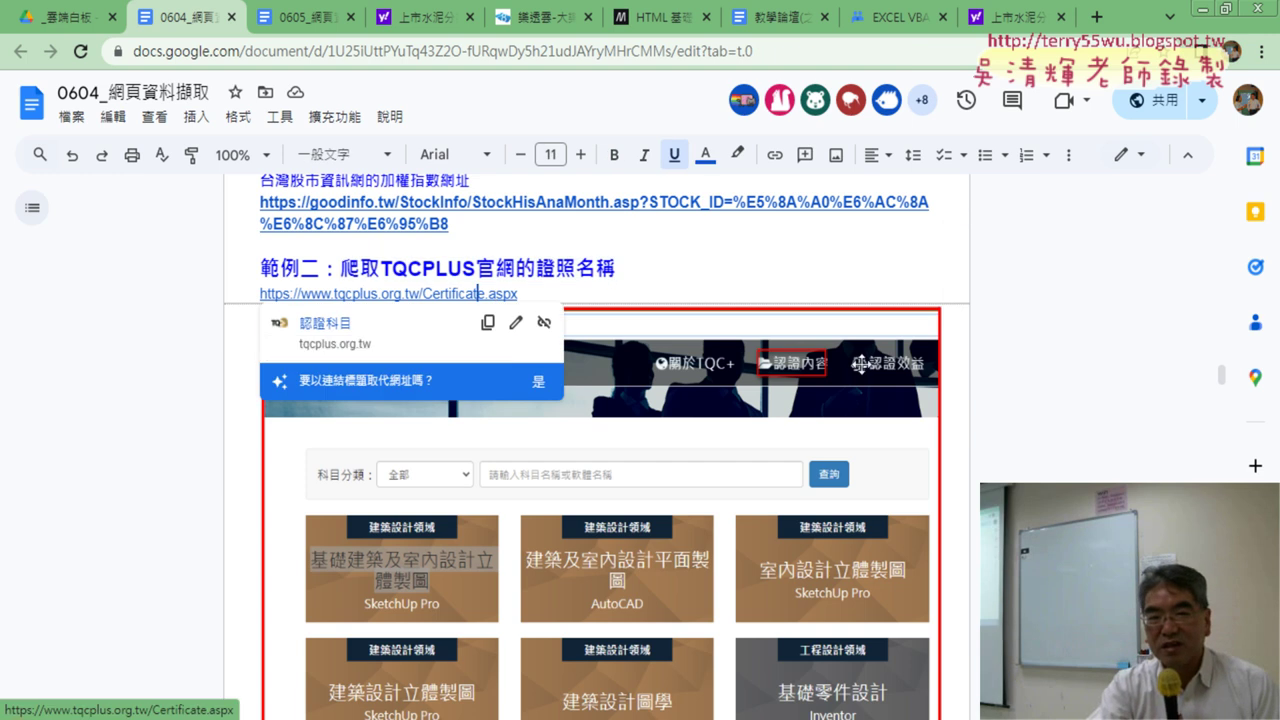
{"action": "scroll", "coordinate": [860, 365], "scroll_direction": "down", "scroll_amount": 2}
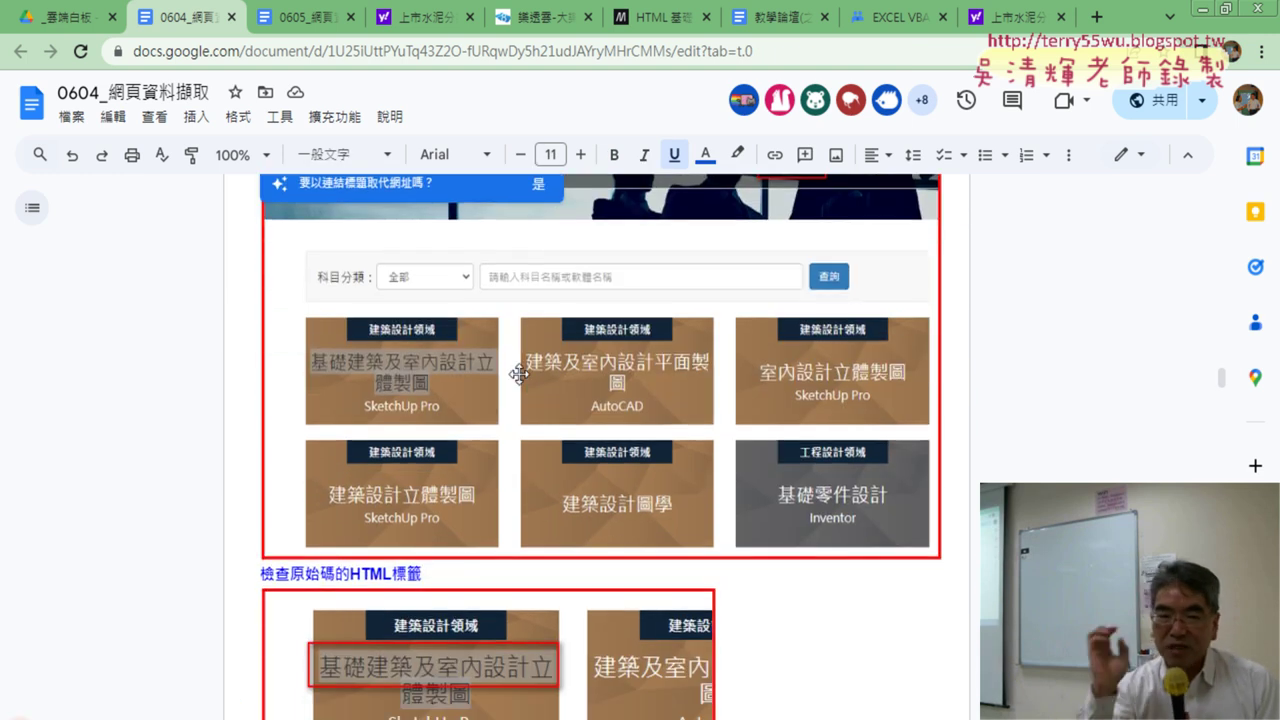